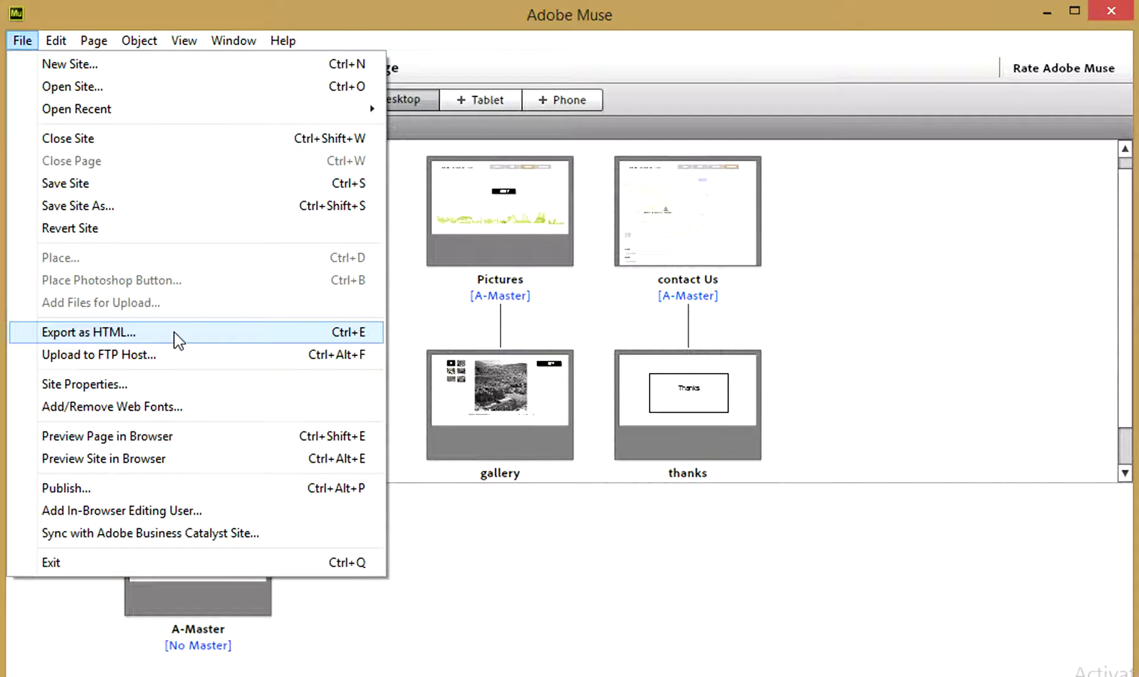
# Step: Try to export the site as HTML to the arabiya studio folder, entering a bare first name as the domain name
pyautogui.click(179, 340)
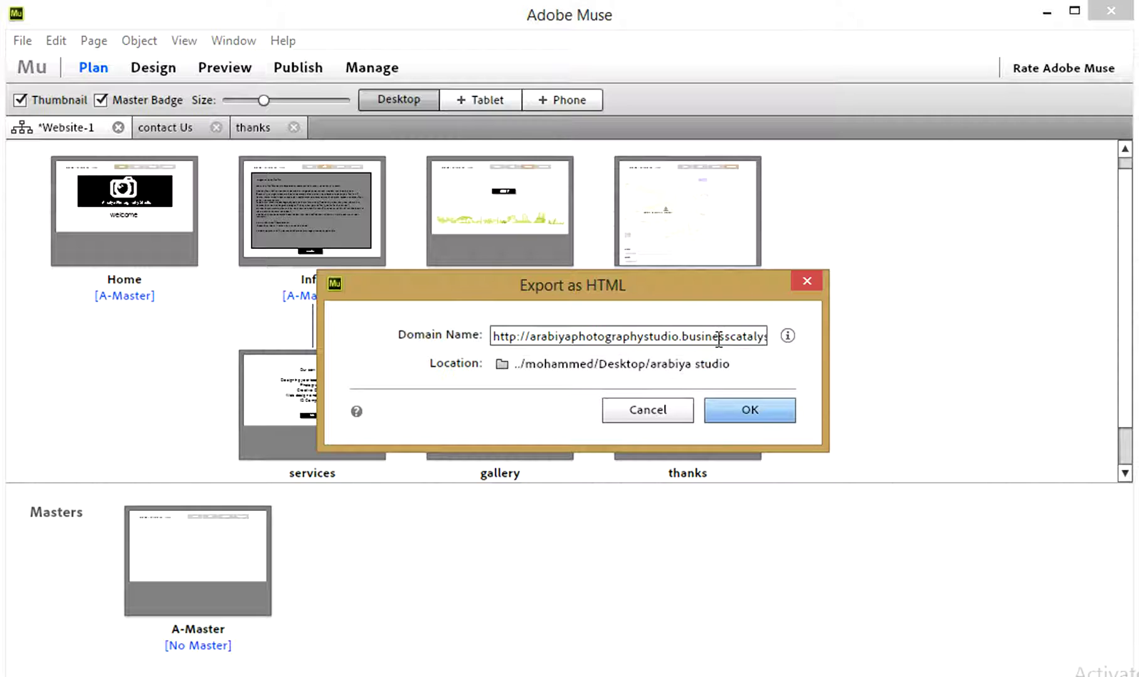
pyautogui.click(719, 339)
pyautogui.click(715, 337)
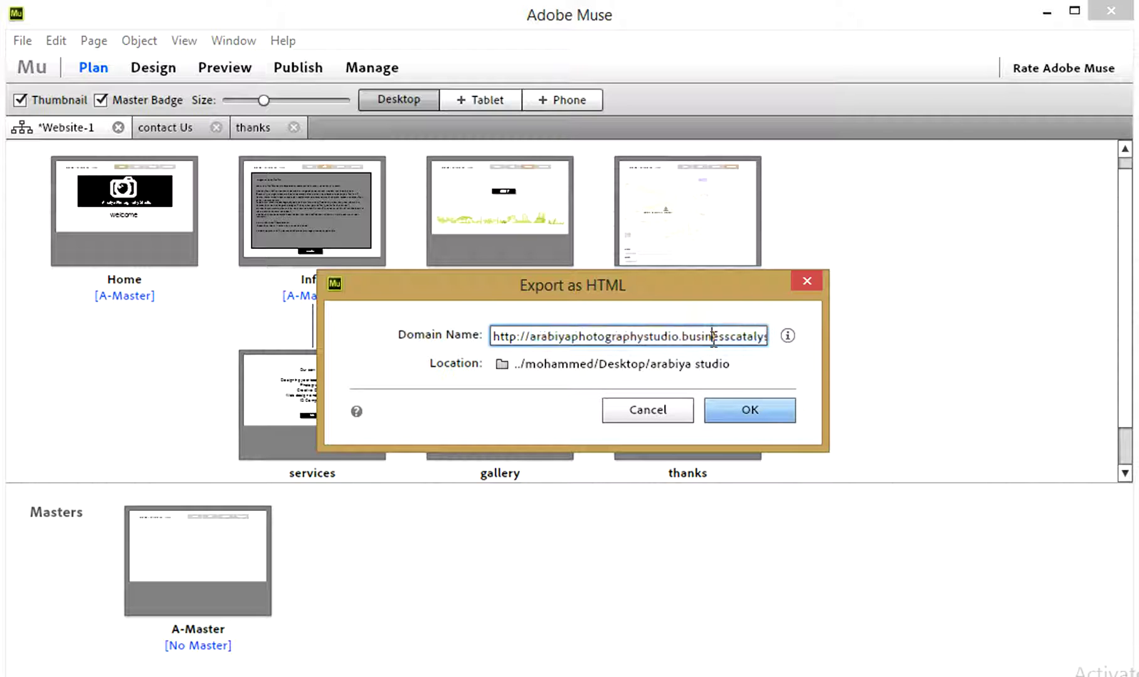
pyautogui.hotkey('ctrl', 'a')
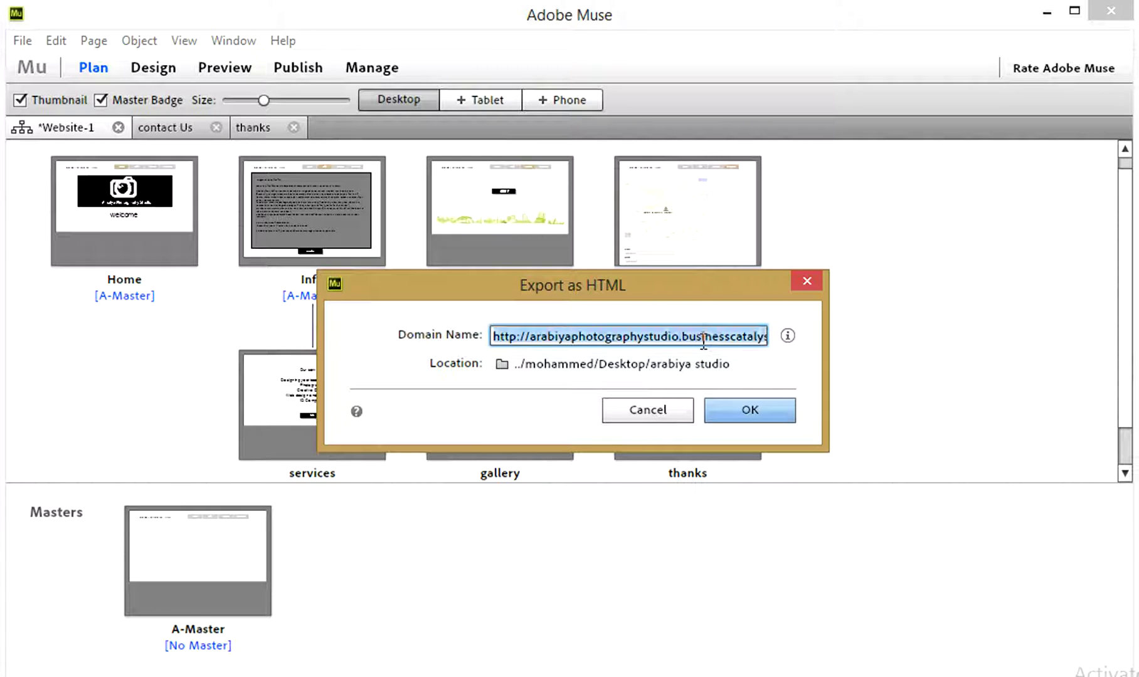
pyautogui.press('BackSpace')
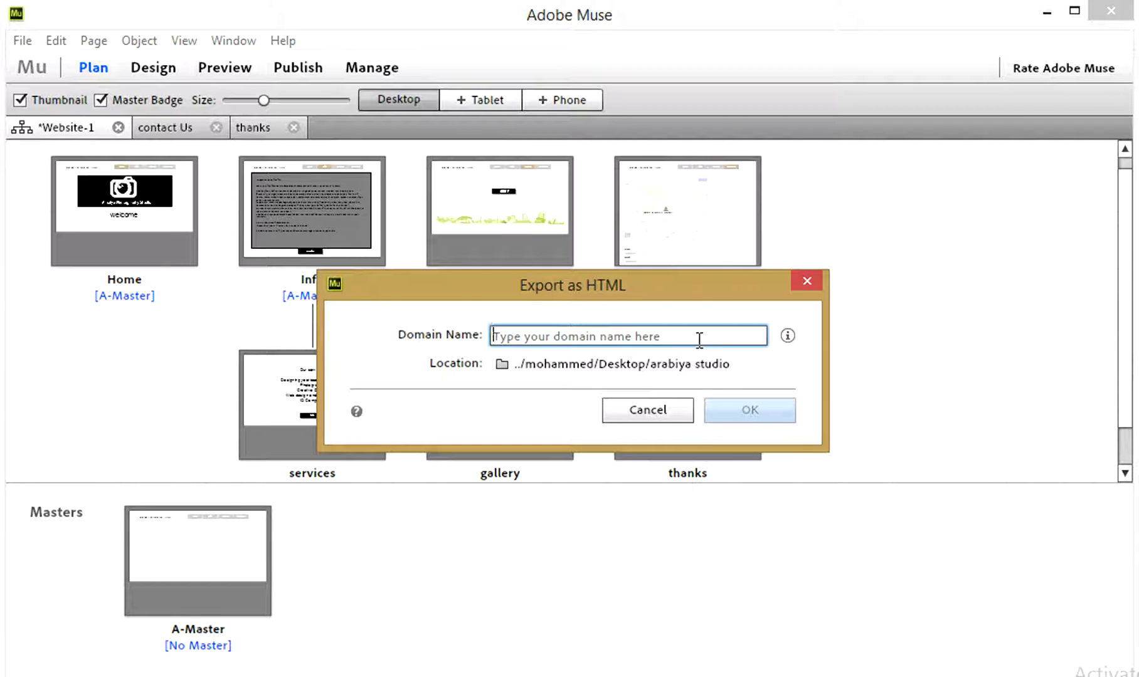
pyautogui.write('mo')
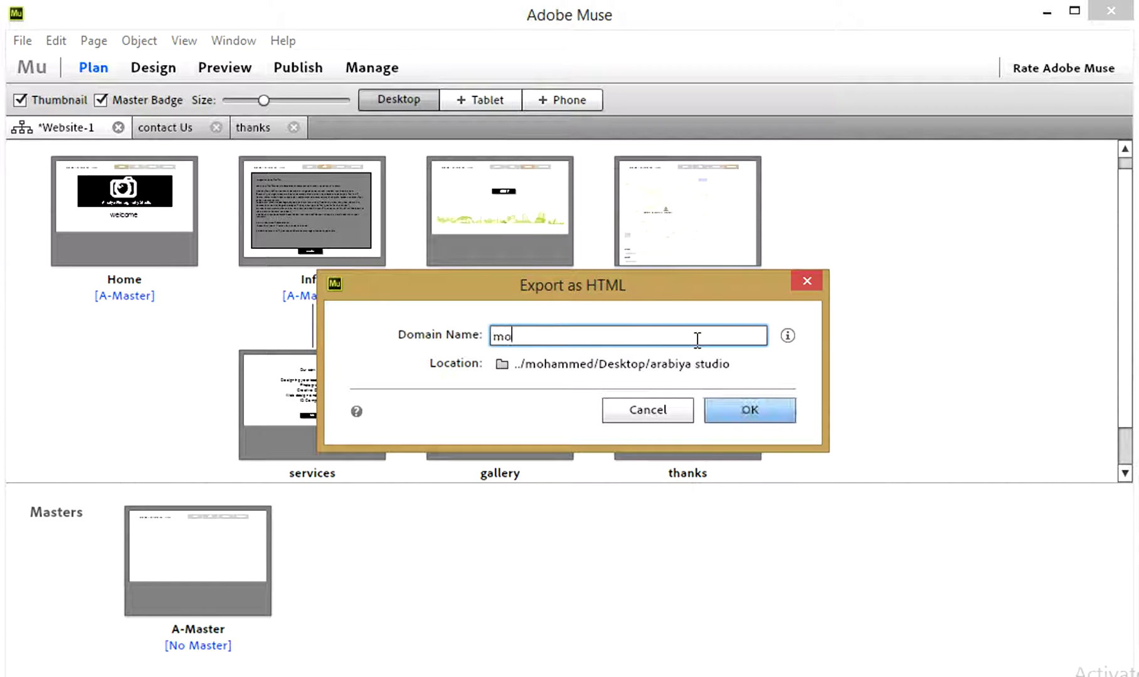
pyautogui.write('hammed')
pyautogui.click(507, 367)
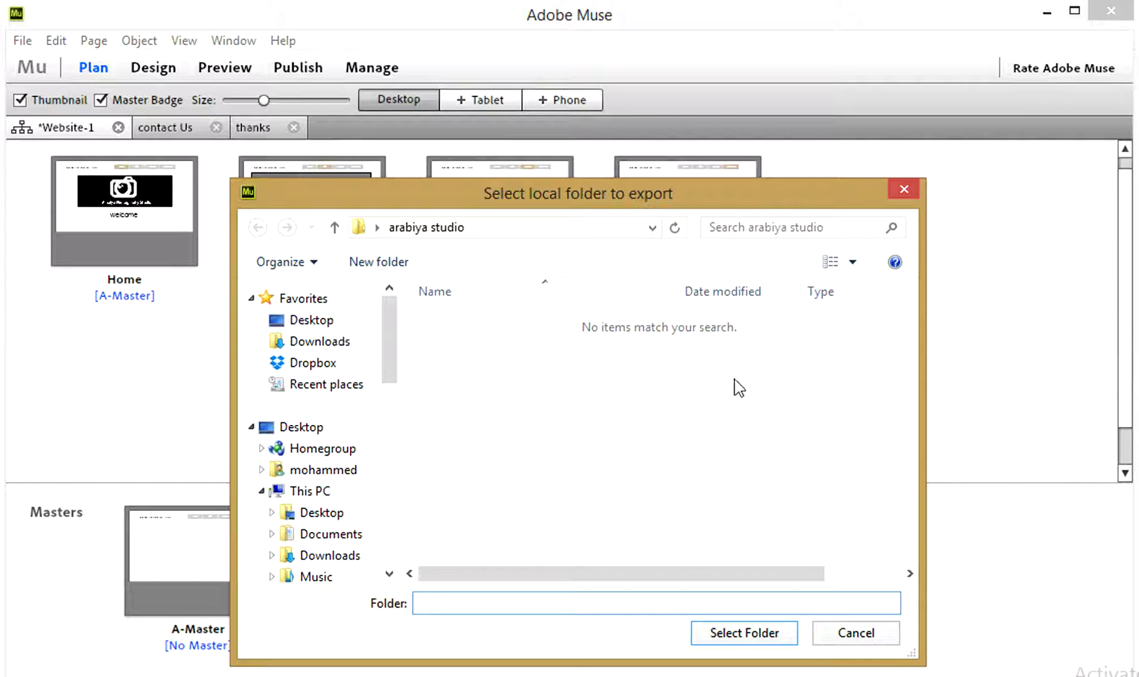
pyautogui.click(771, 640)
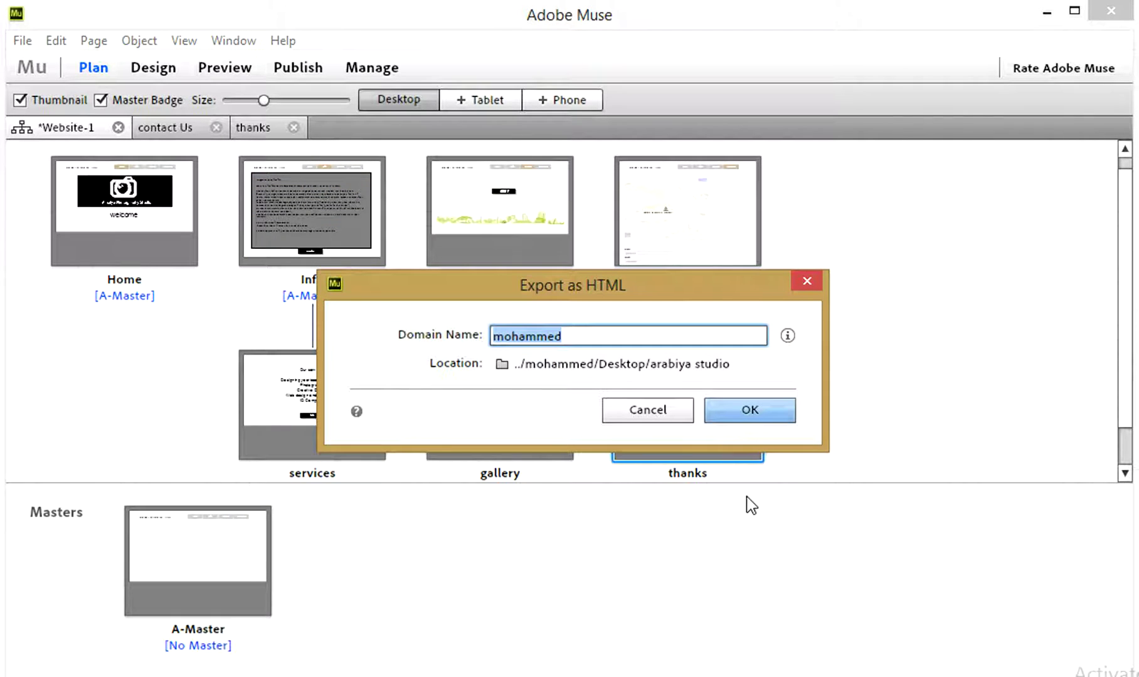
pyautogui.click(760, 412)
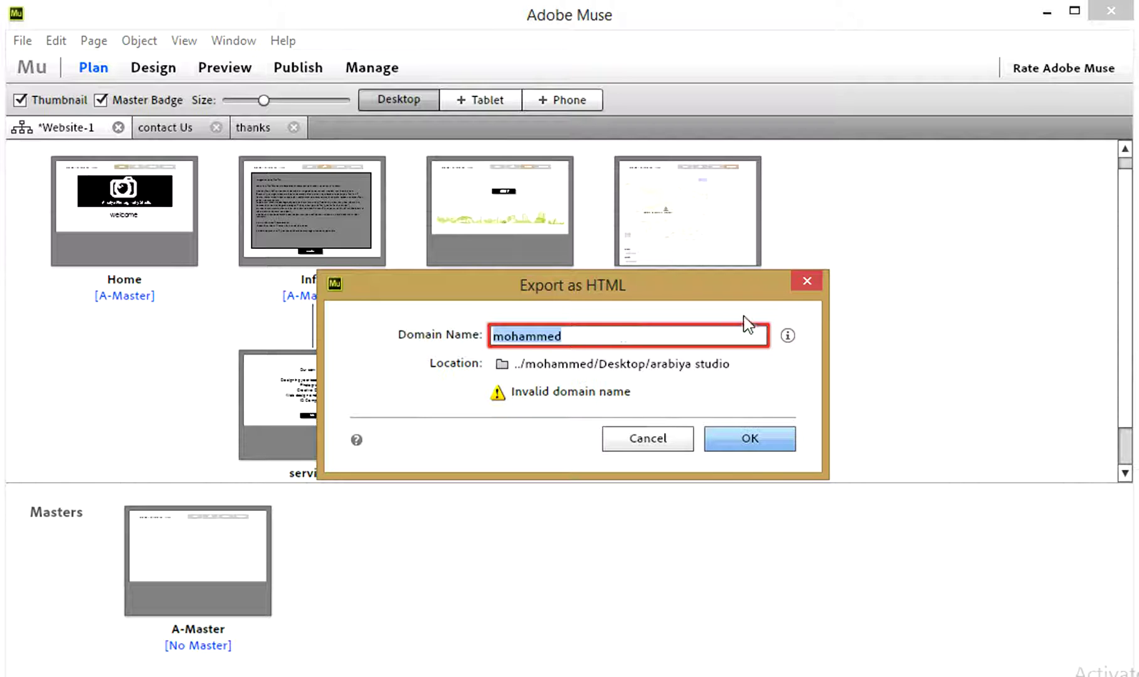
pyautogui.click(674, 446)
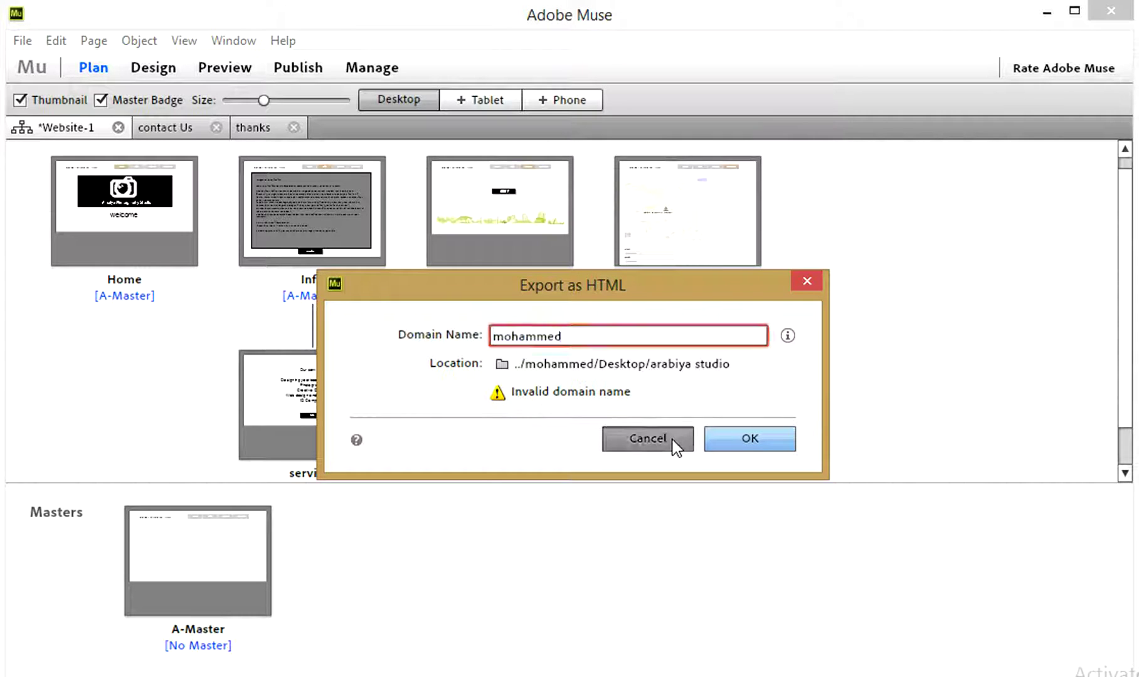
# Step: Start publishing the site, enter arabiyaphotographystudio as the site name, and check the publish options
pyautogui.click(14, 41)
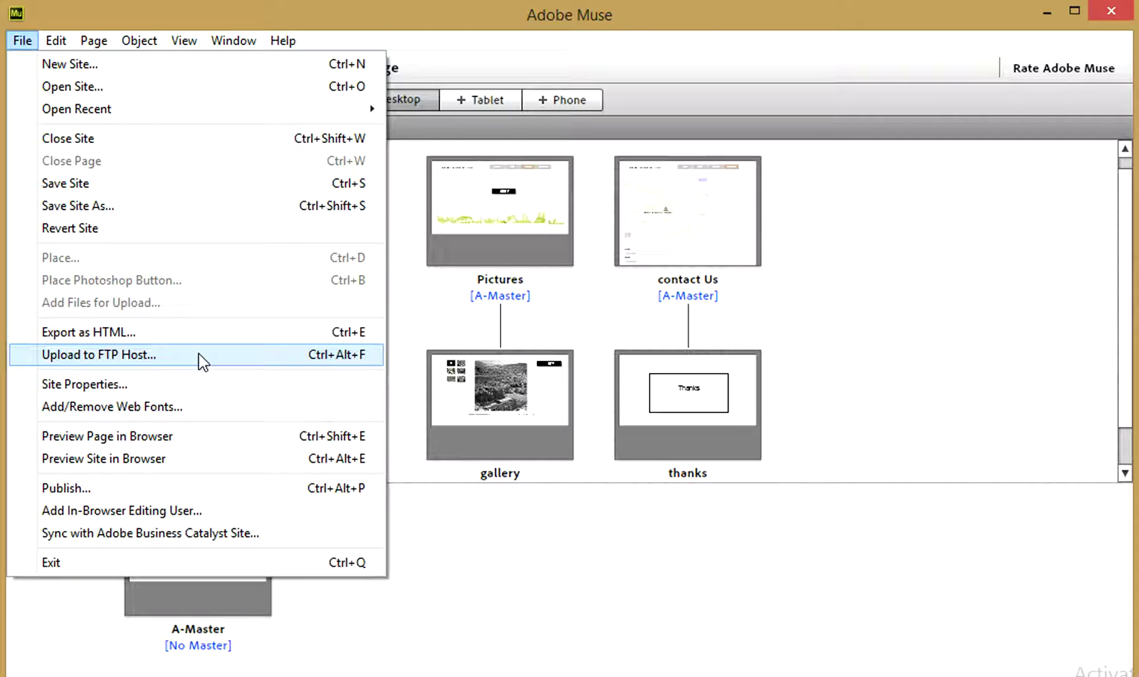
pyautogui.click(191, 486)
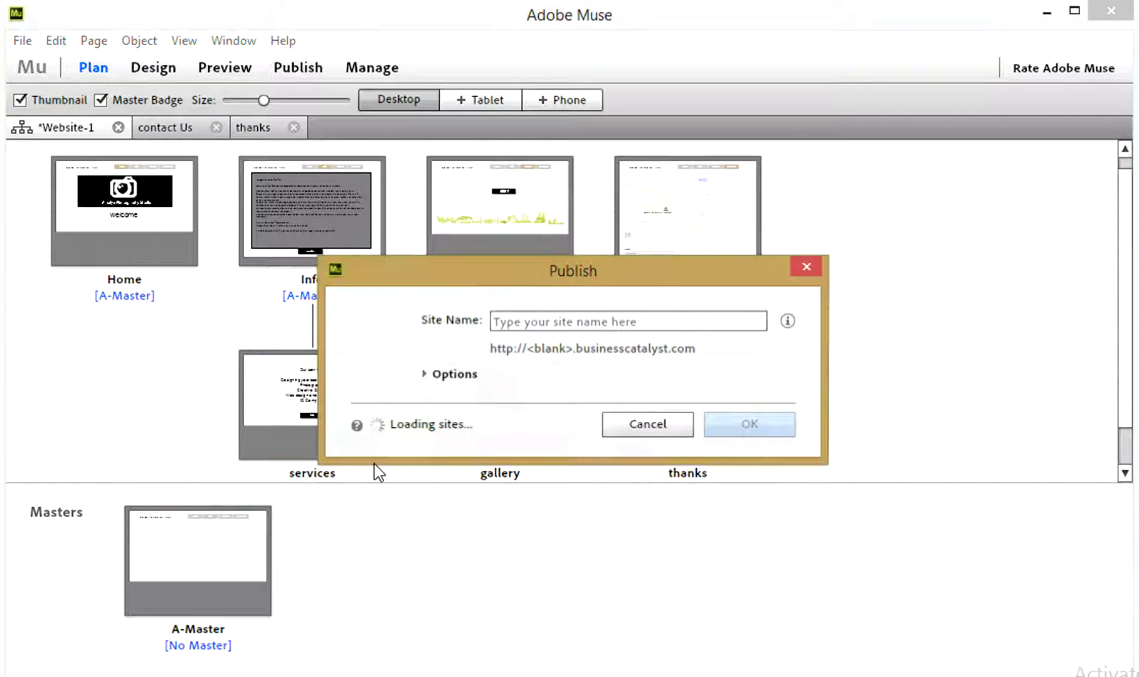
pyautogui.click(624, 322)
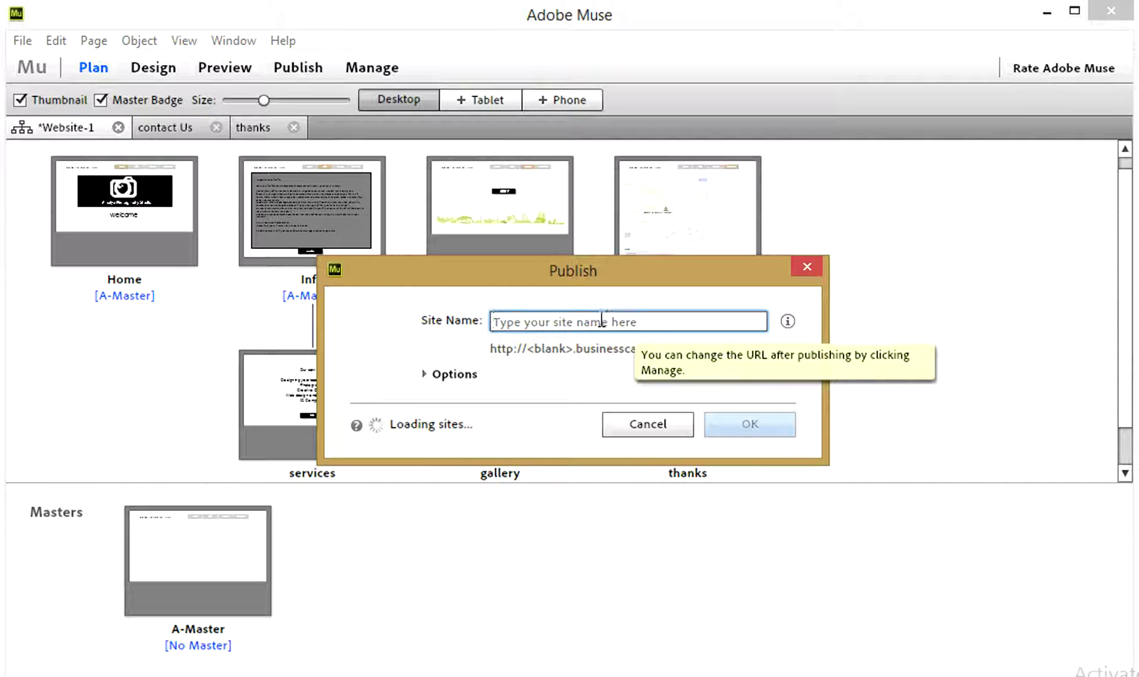
pyautogui.write('arab')
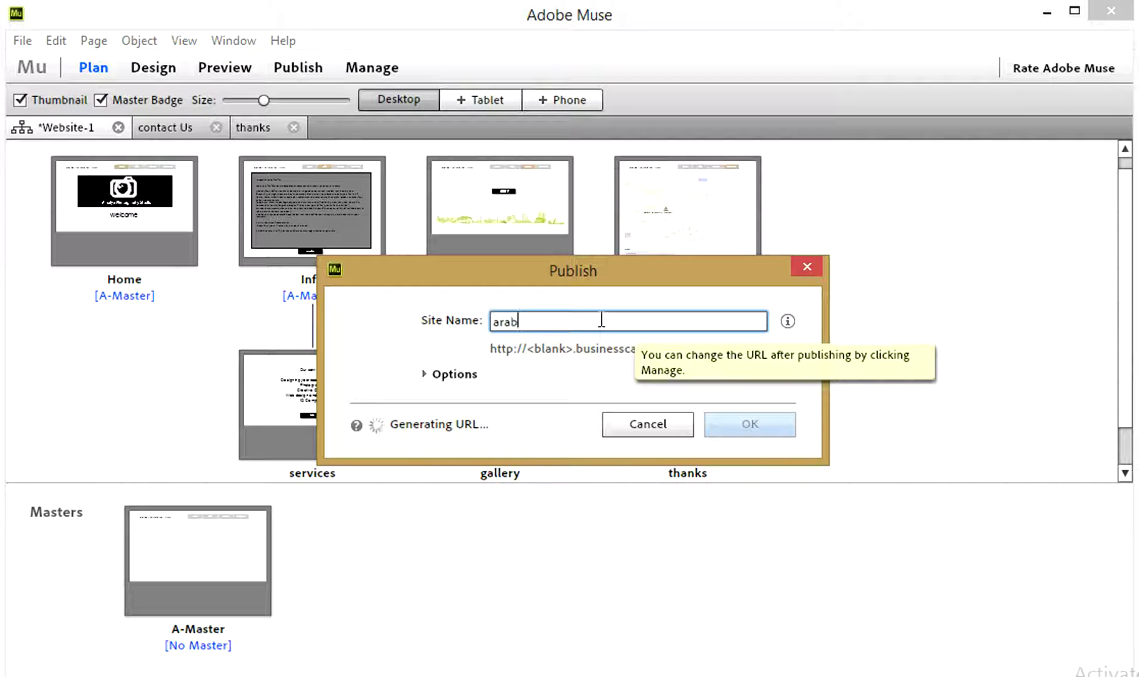
pyautogui.write('iyaphotograph')
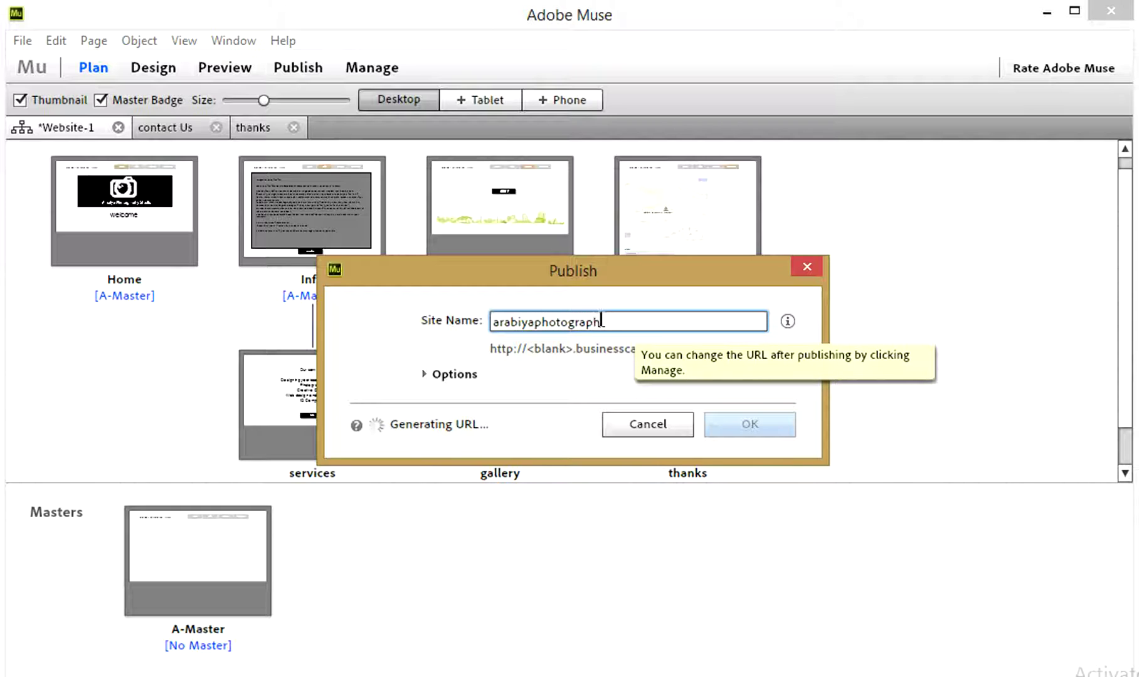
pyautogui.write('yst')
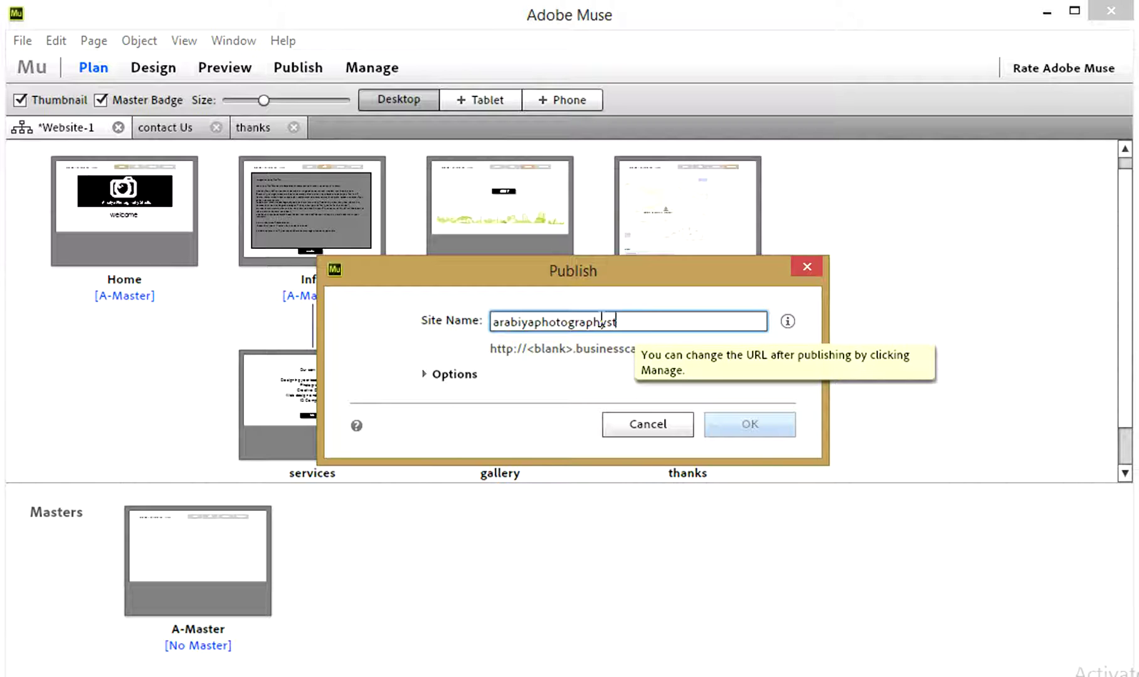
pyautogui.write('udio')
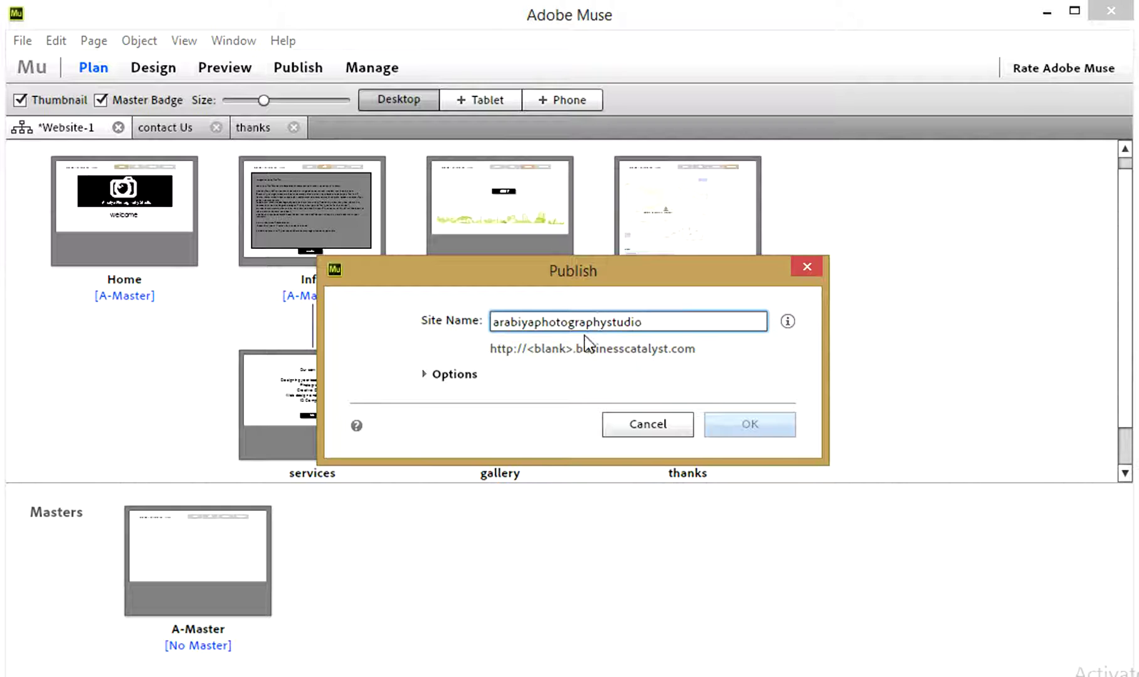
pyautogui.click(421, 378)
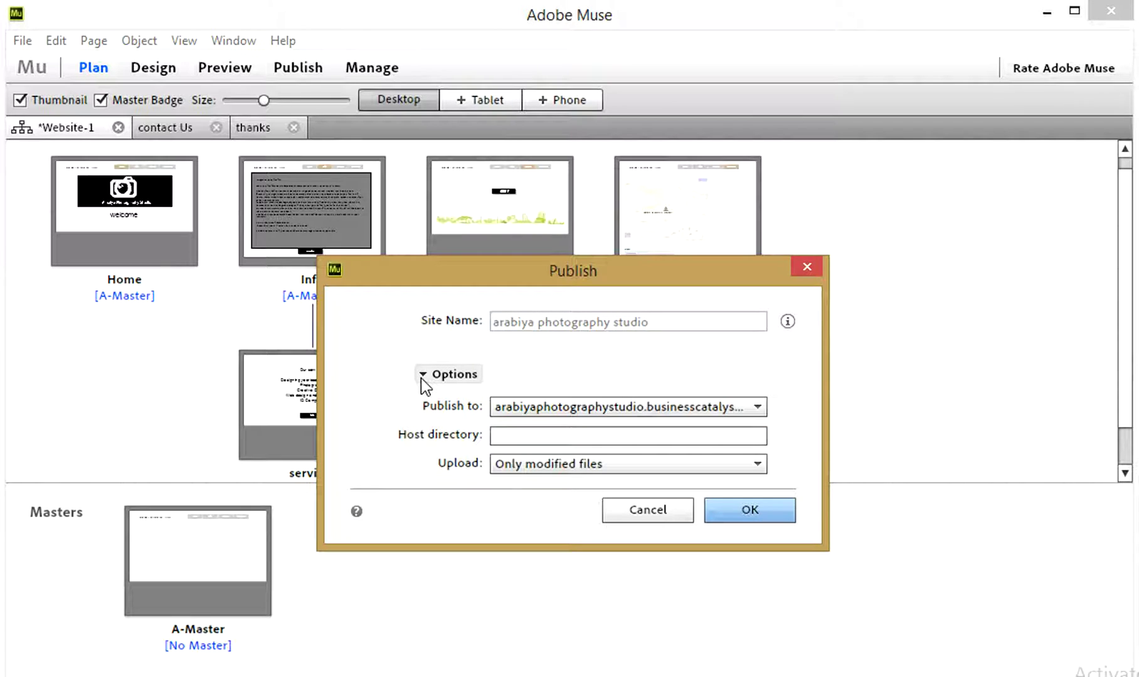
pyautogui.click(421, 378)
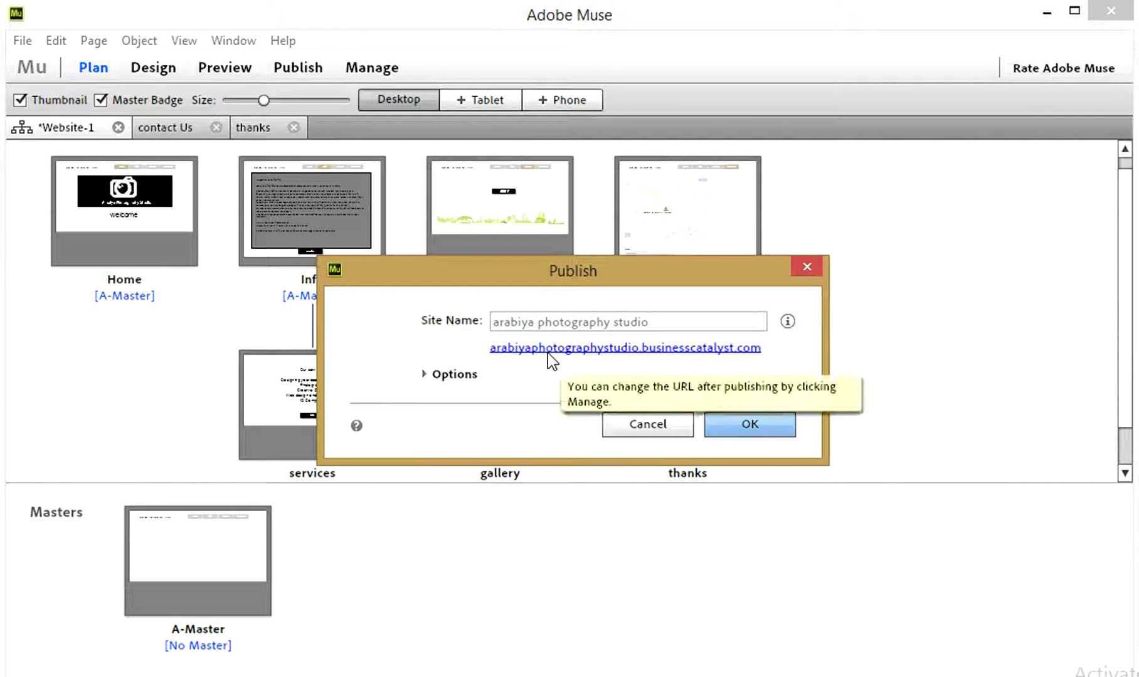
# Step: Open the site's businesscatalyst.com address from the Publish dialog in the browser and copy the full page URL
pyautogui.click(698, 350)
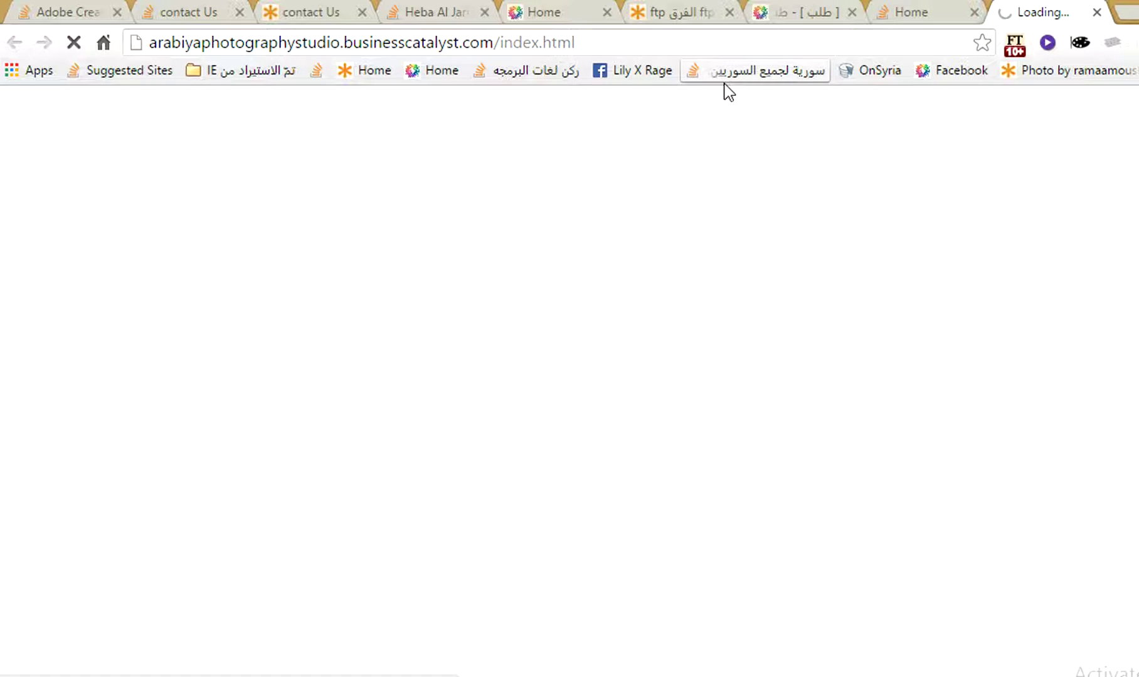
pyautogui.moveTo(686, 42); pyautogui.dragTo(150, 42)
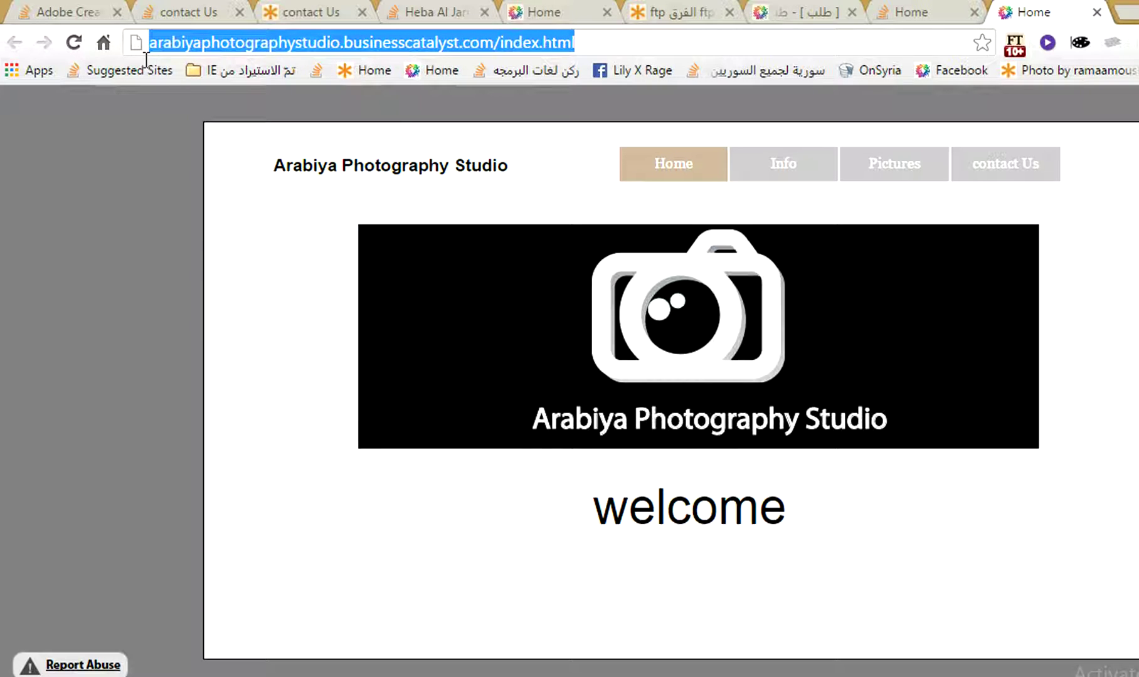
pyautogui.rightClick(181, 46)
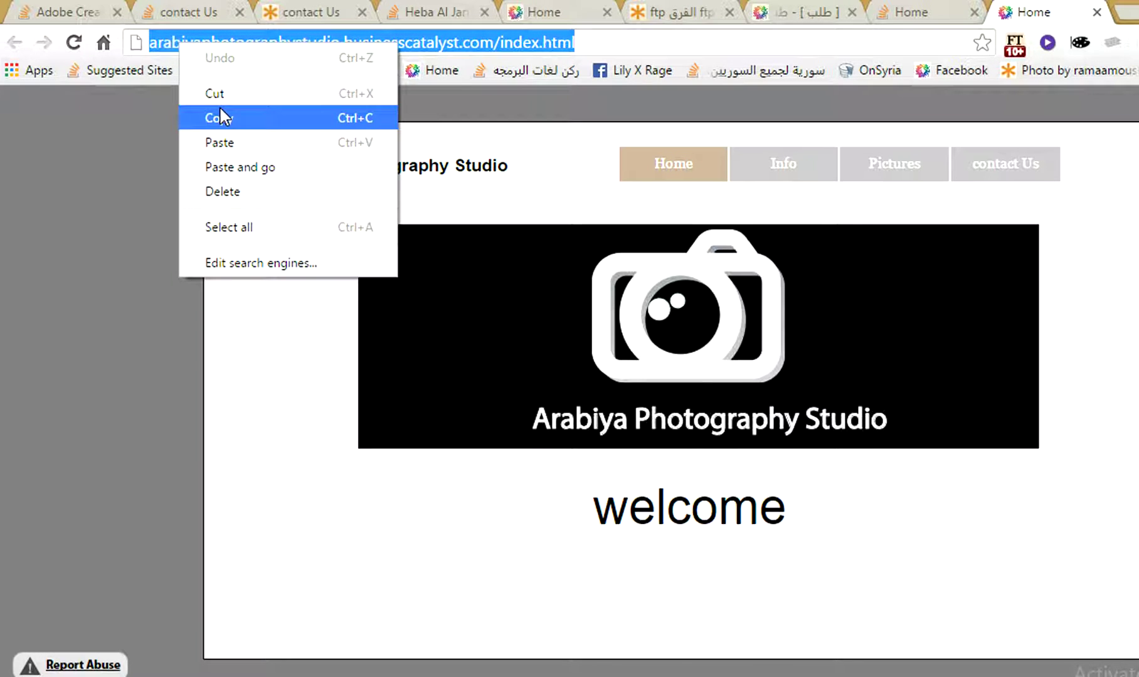
pyautogui.click(246, 123)
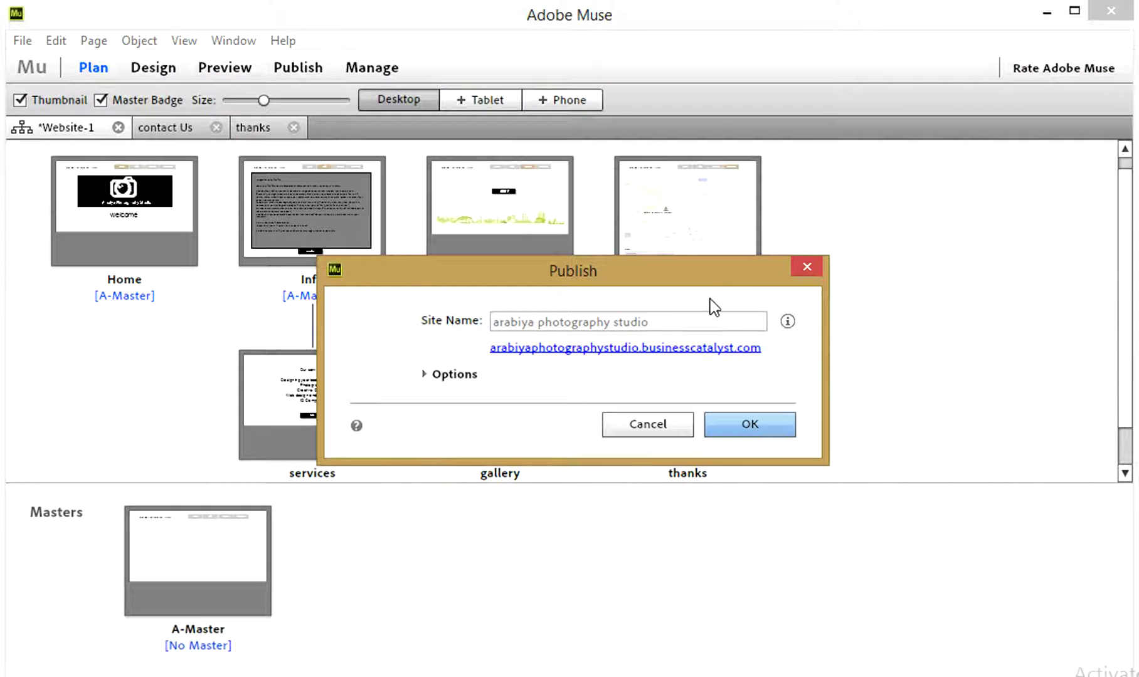
pyautogui.click(805, 268)
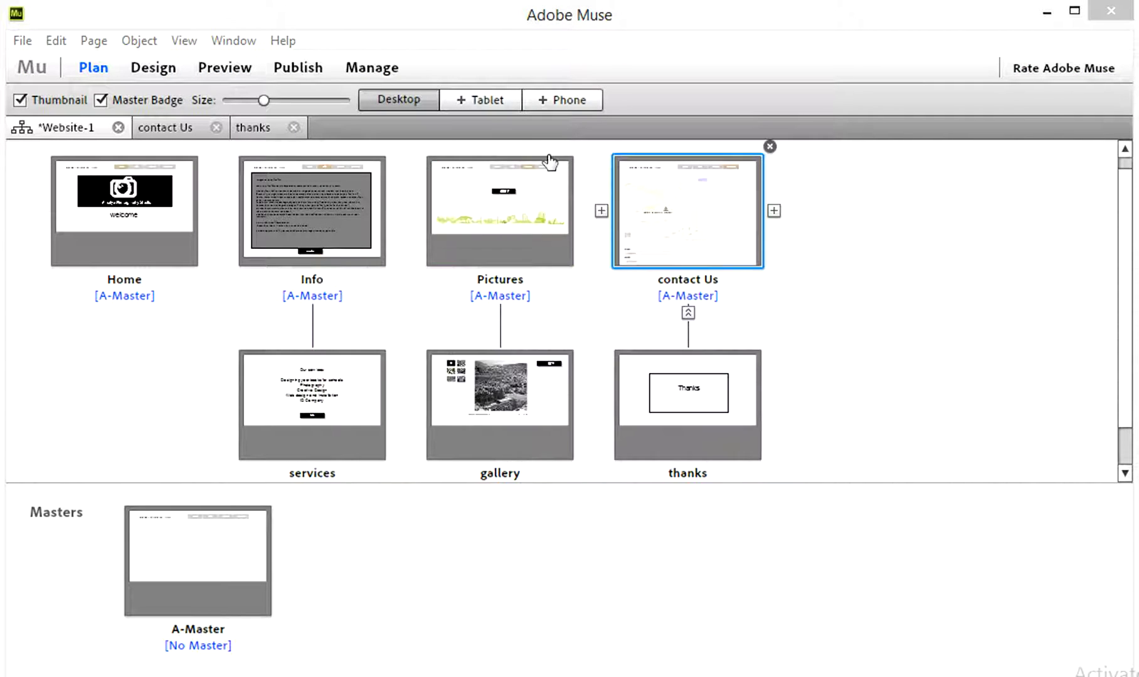
# Step: Export the site as HTML to the arabiya studio folder, keeping the prefilled arabiyaphotographystudio.businesscatalyst.com domain name
pyautogui.click(22, 40)
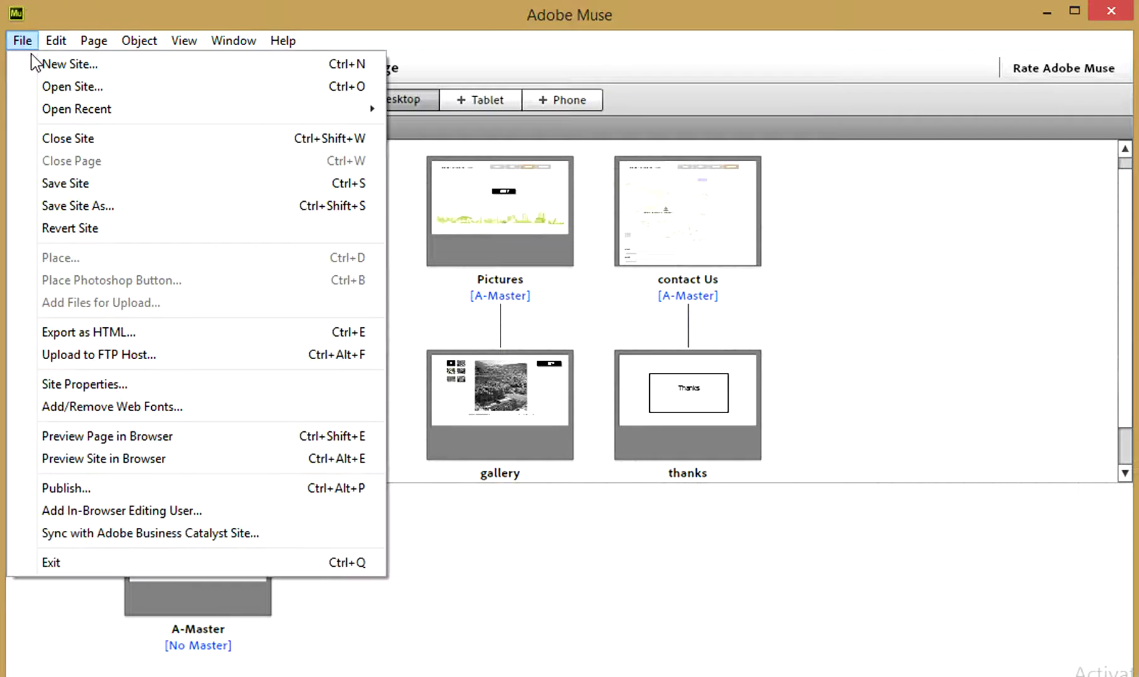
pyautogui.click(176, 327)
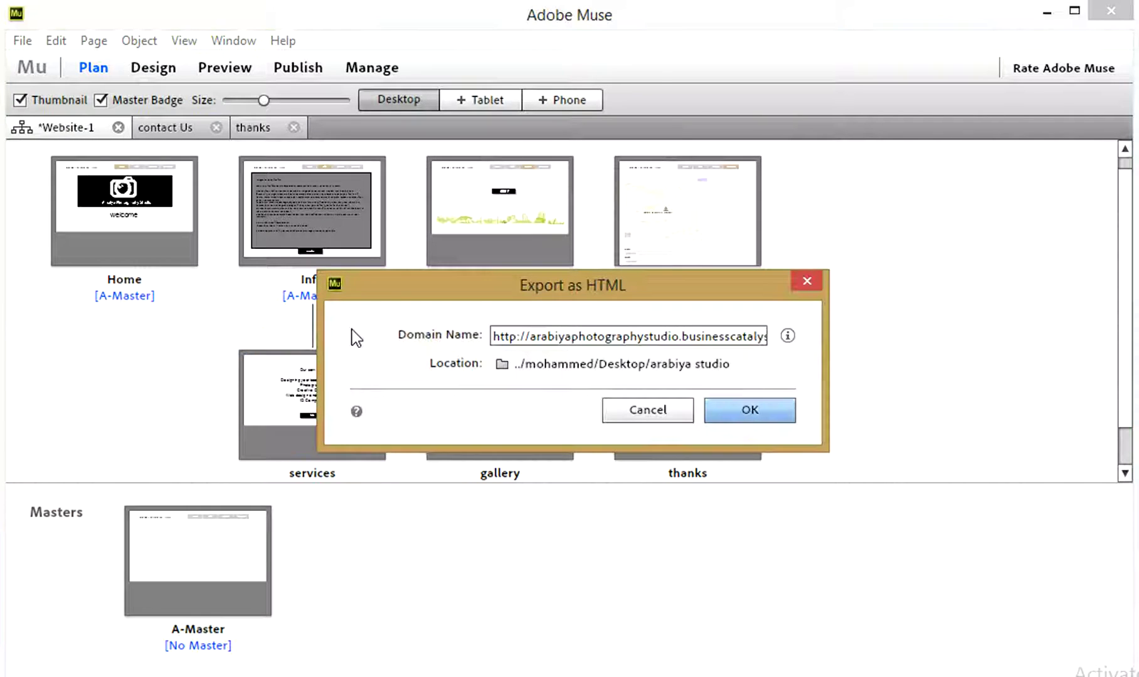
pyautogui.click(572, 339)
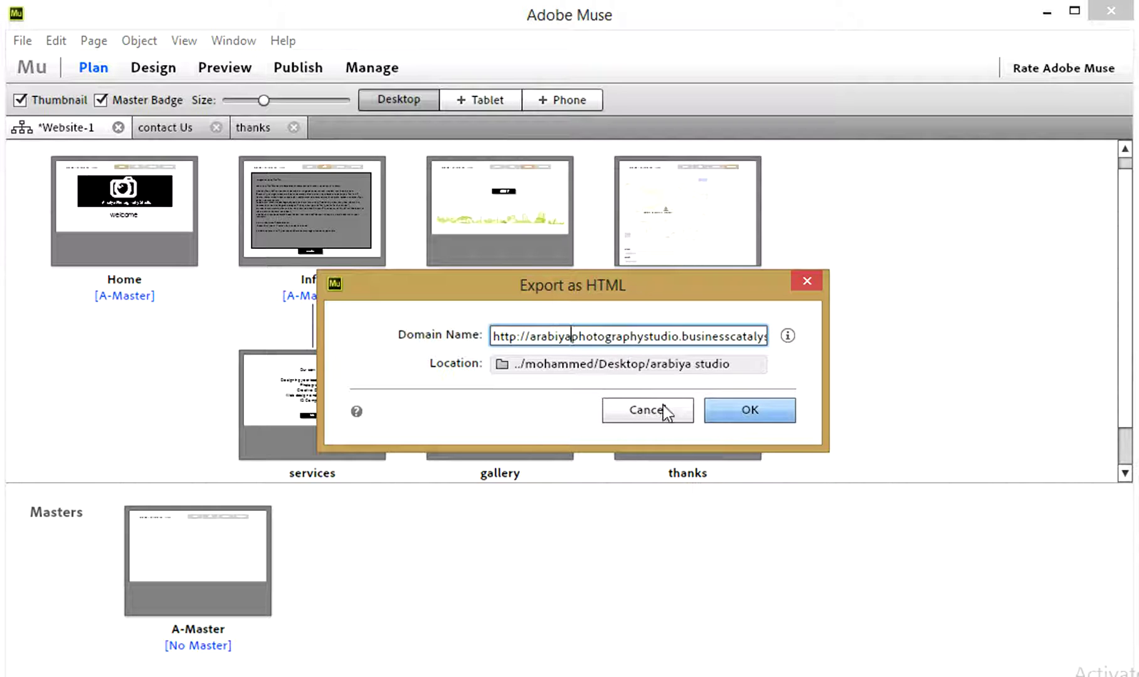
pyautogui.click(734, 415)
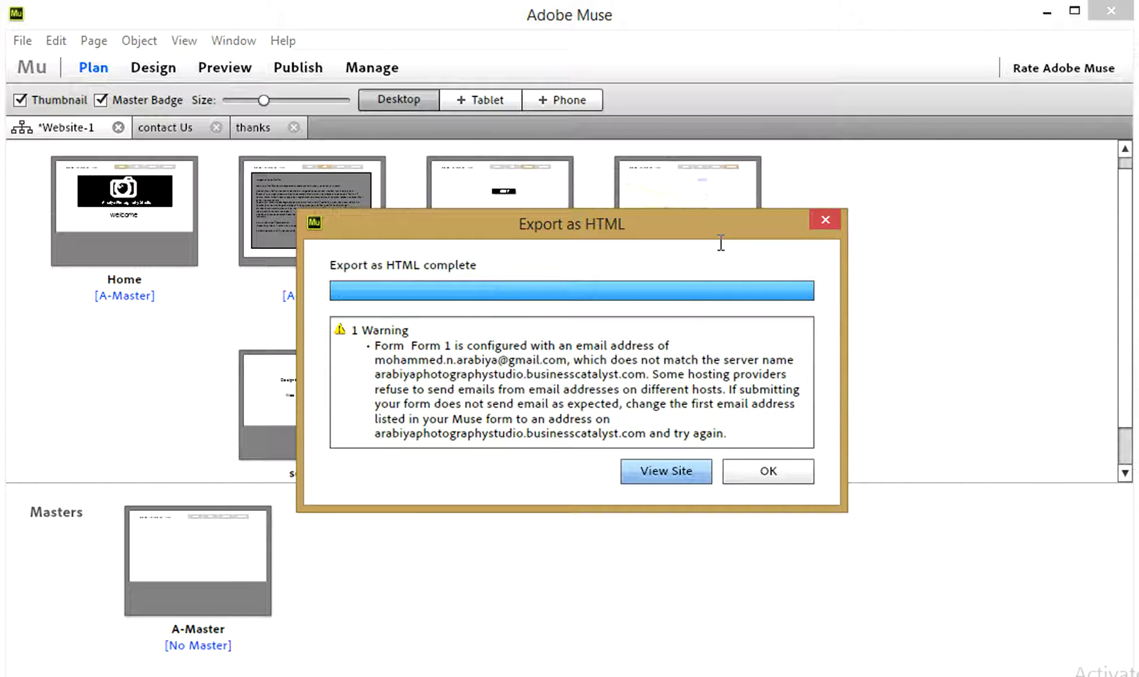
pyautogui.click(758, 471)
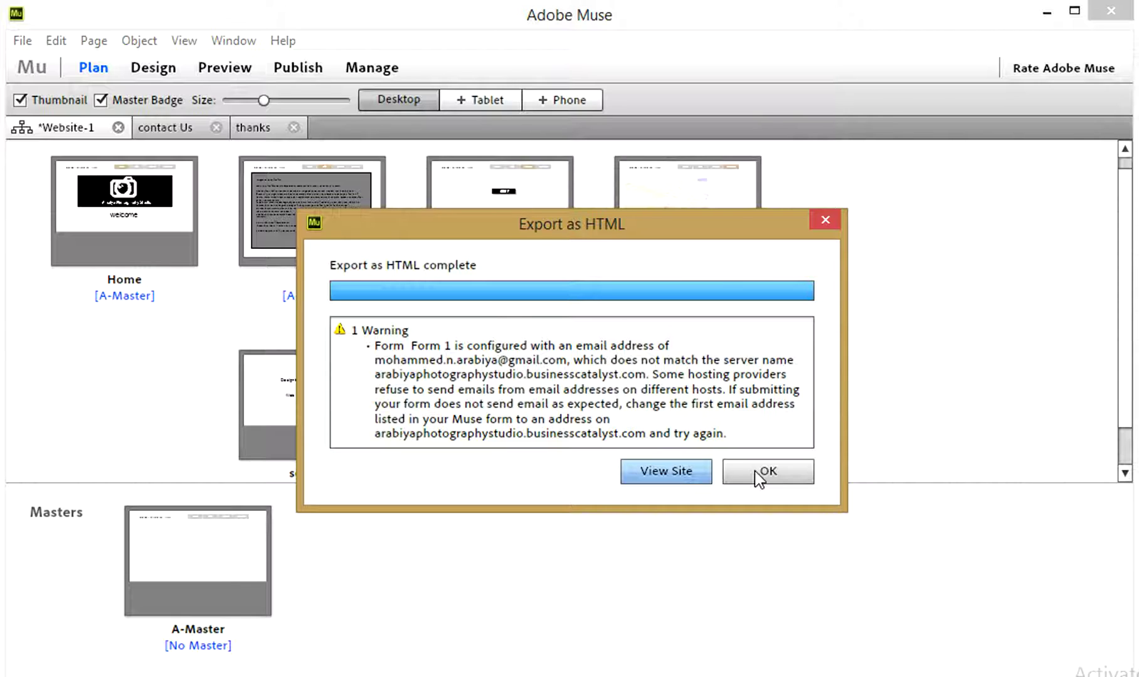
pyautogui.click(756, 473)
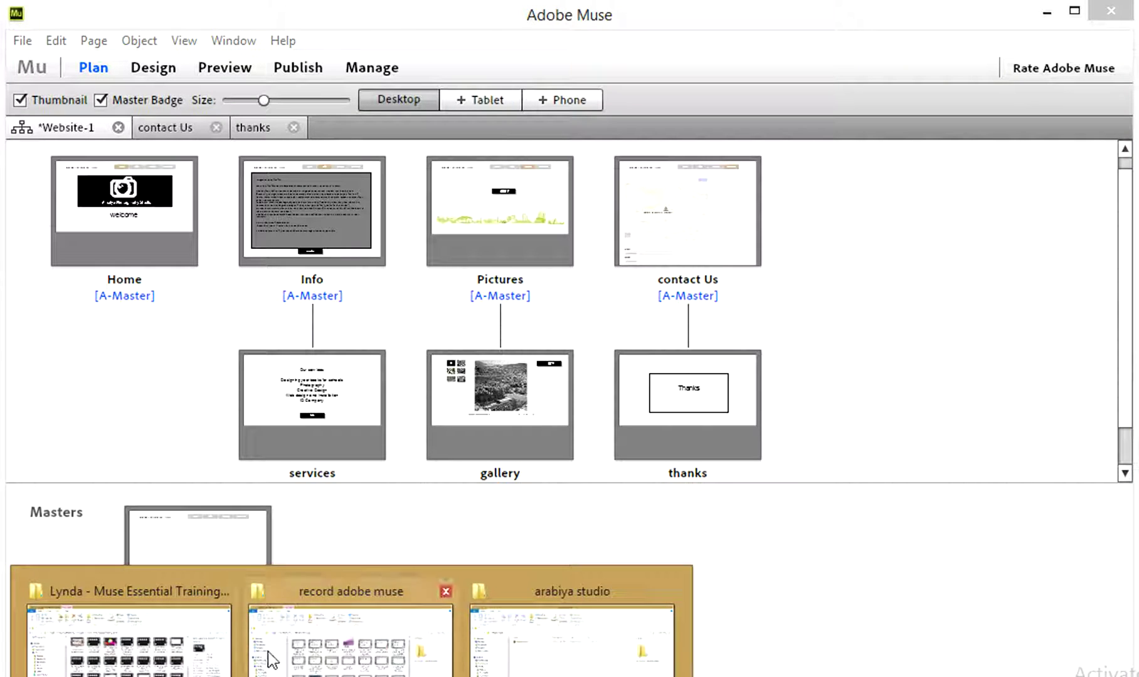
# Step: Switch to the arabiya studio folder in File Explorer and inspect the exported files, including the assets and css folders
pyautogui.click(590, 641)
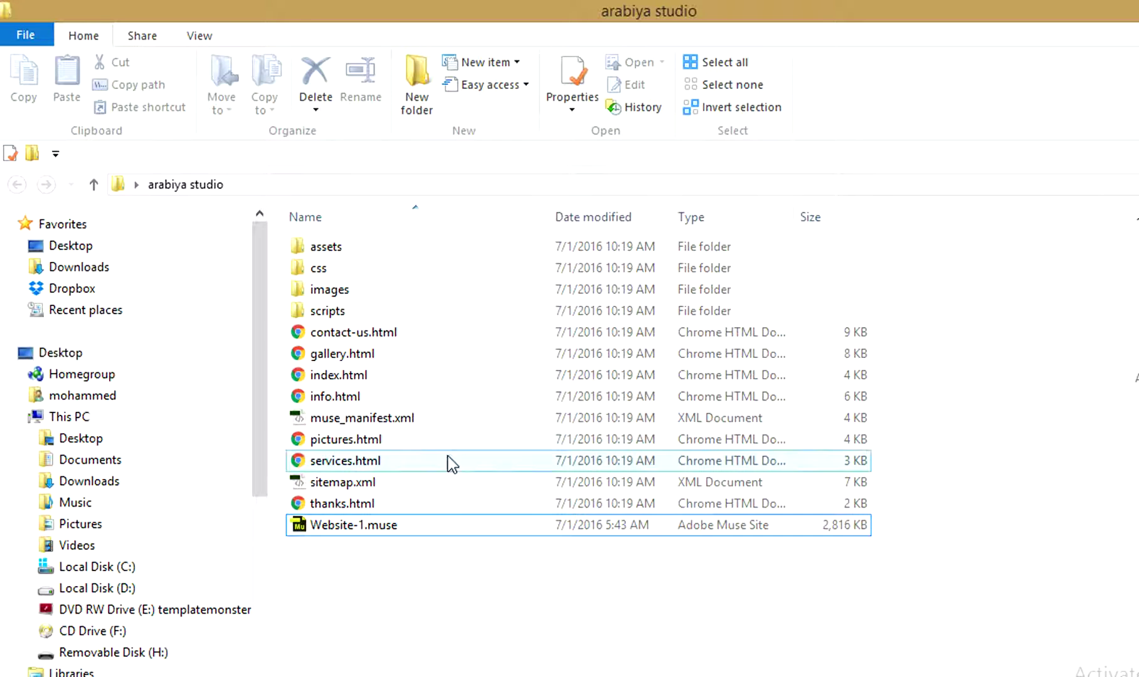
pyautogui.click(400, 533)
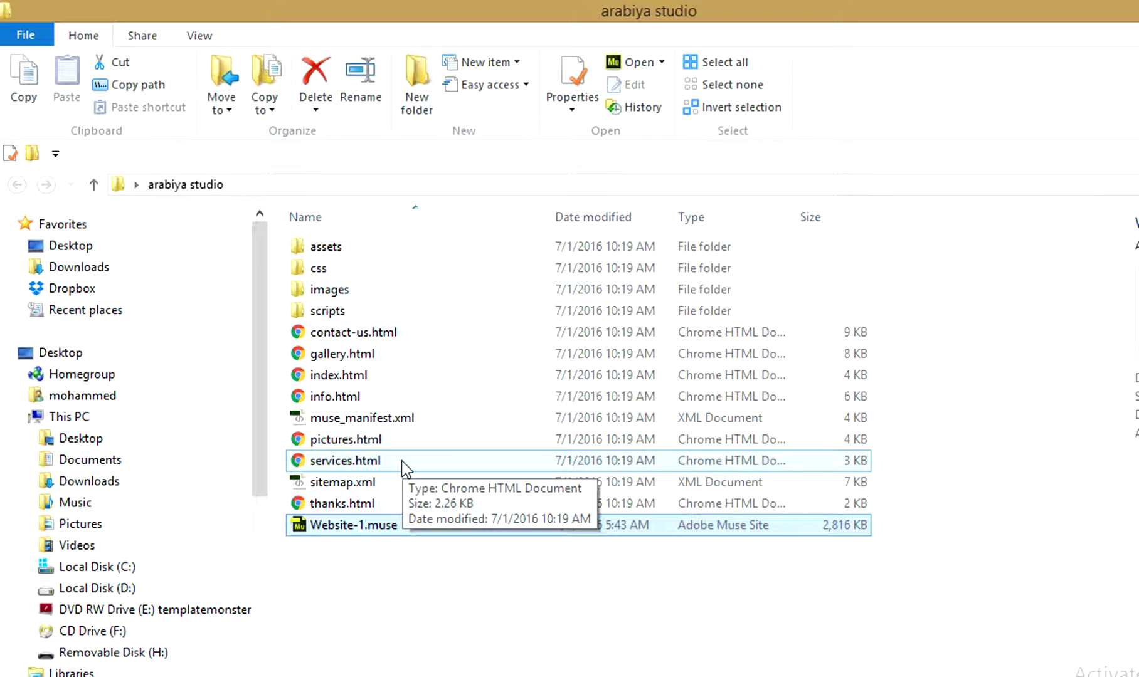
pyautogui.click(392, 248)
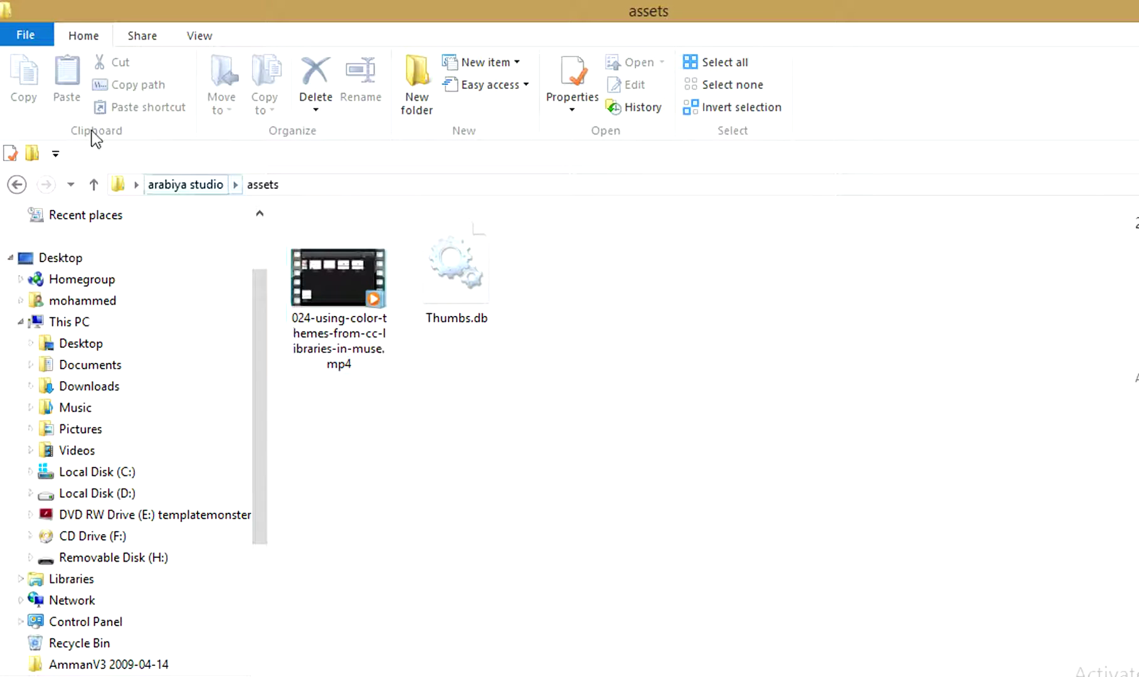
pyautogui.click(17, 184)
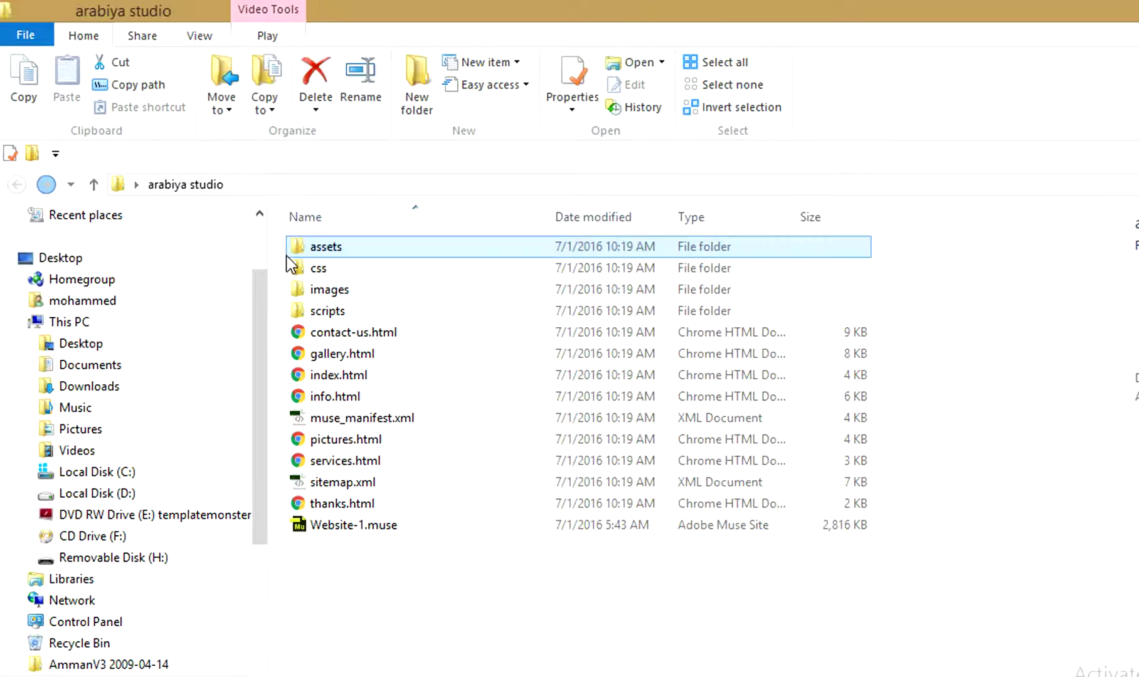
pyautogui.doubleClick(319, 270)
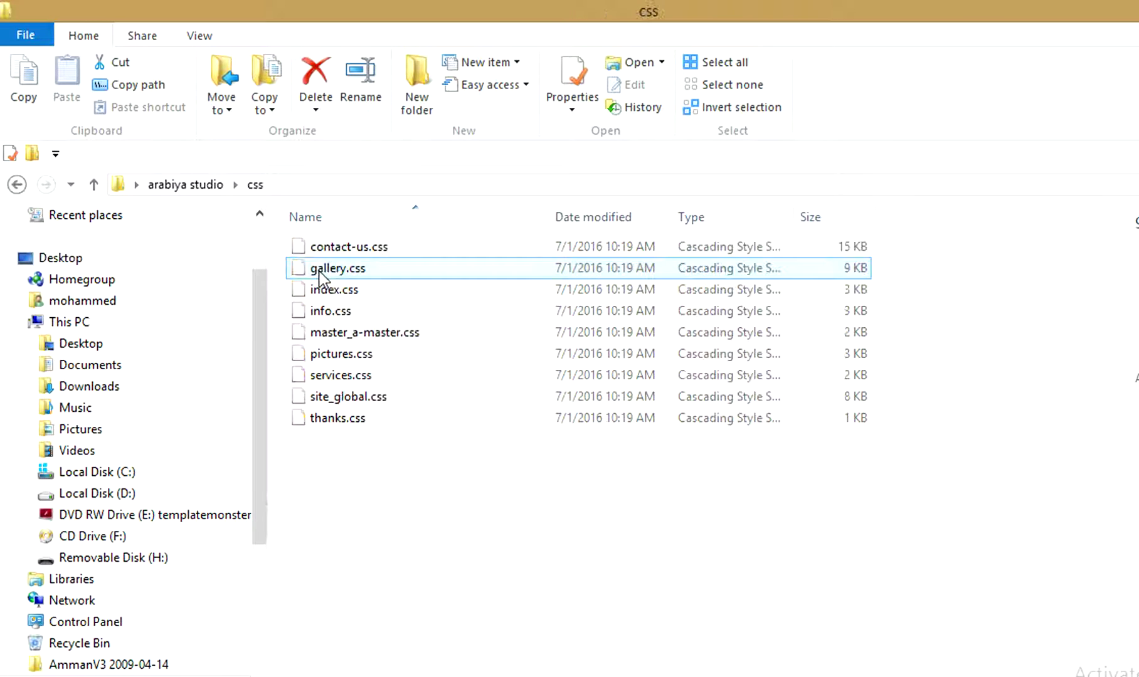
pyautogui.click(16, 184)
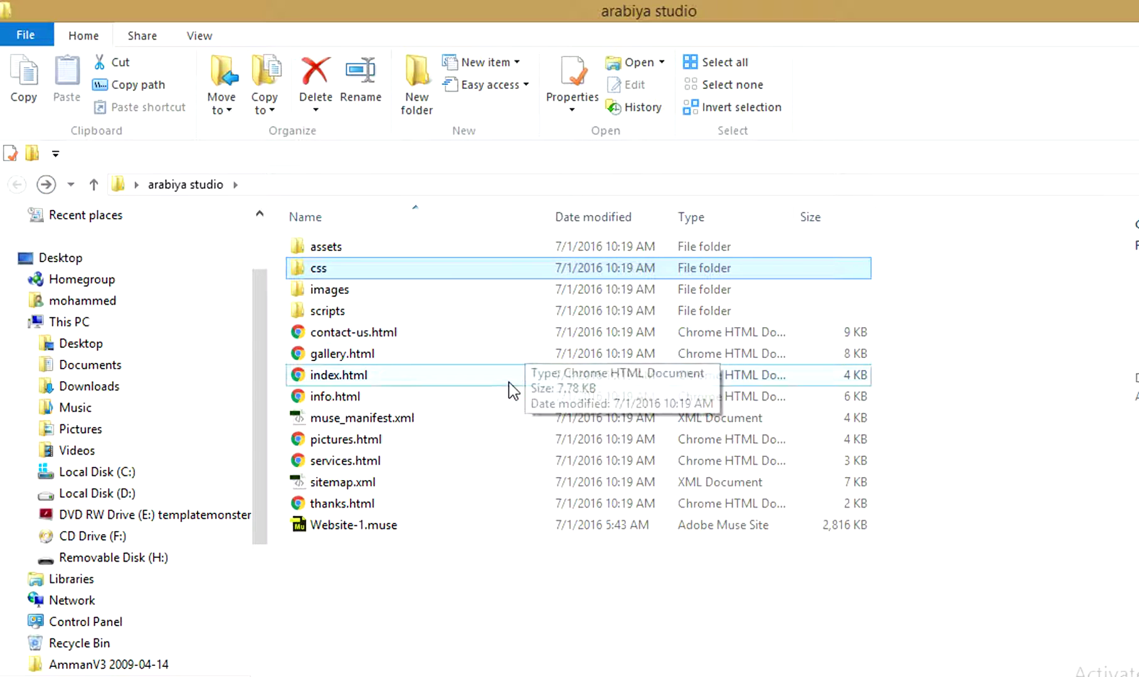
# Step: Open the exported index.html in the browser and check its contact Us and Pictures pages
pyautogui.doubleClick(476, 377)
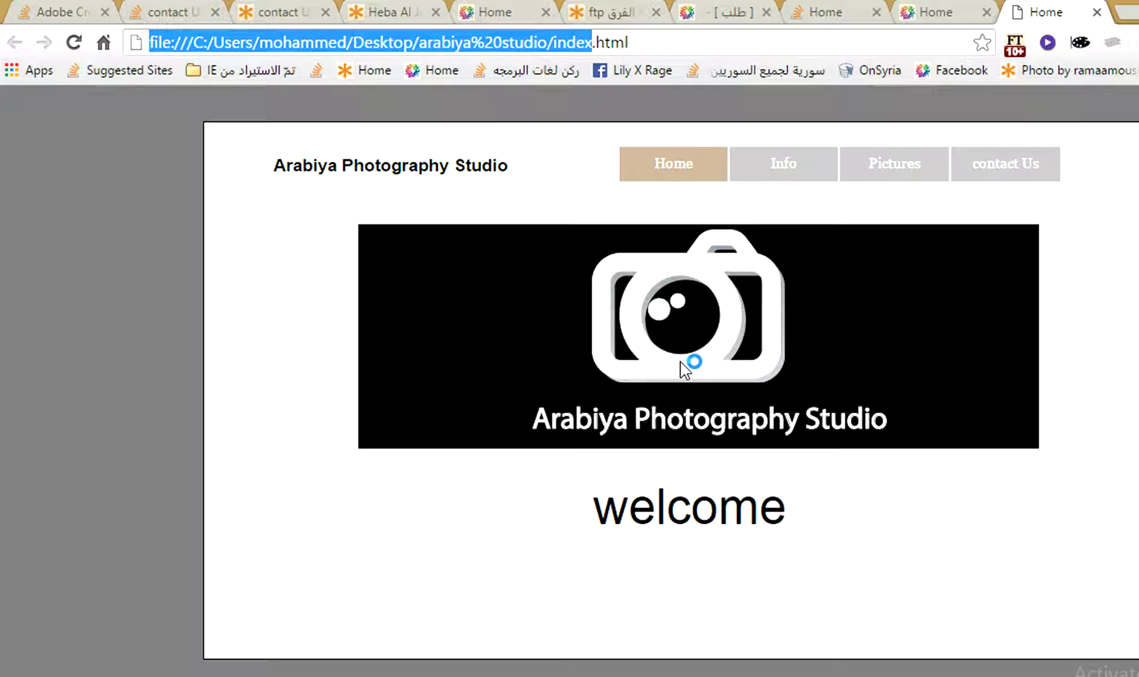
pyautogui.click(1020, 173)
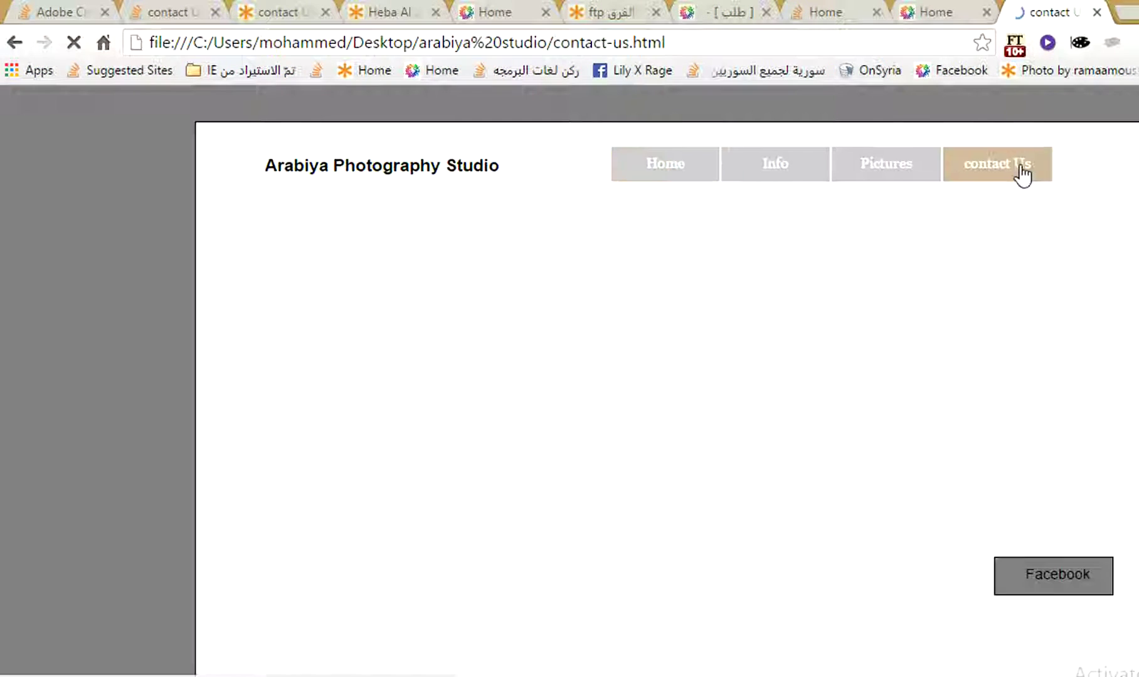
pyautogui.click(920, 176)
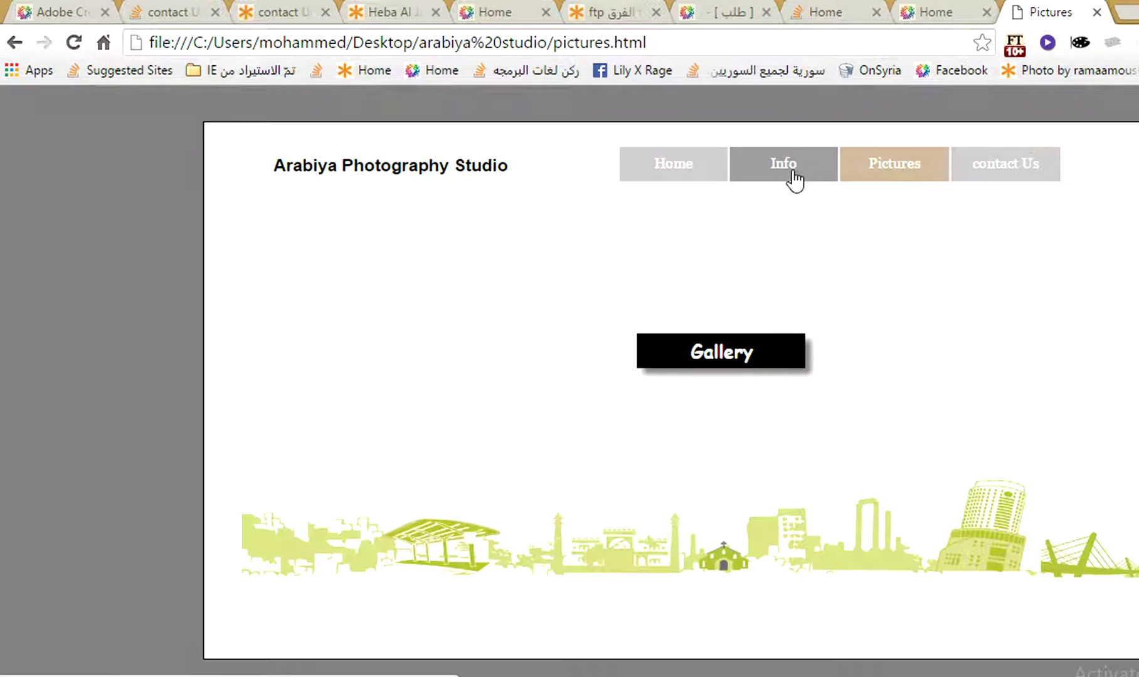
# Step: Open the gallery from the Pictures page, view several photos through their thumbnails, and return to the published businesscatalyst.com home page
pyautogui.click(766, 351)
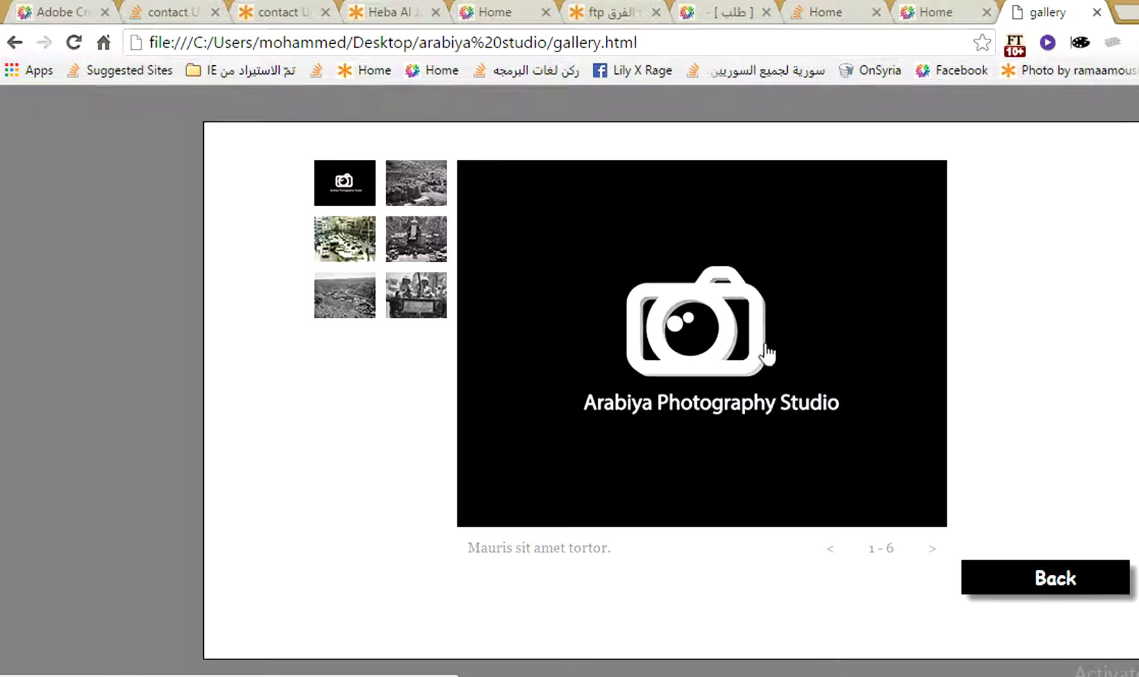
pyautogui.click(434, 250)
pyautogui.click(415, 301)
pyautogui.click(344, 307)
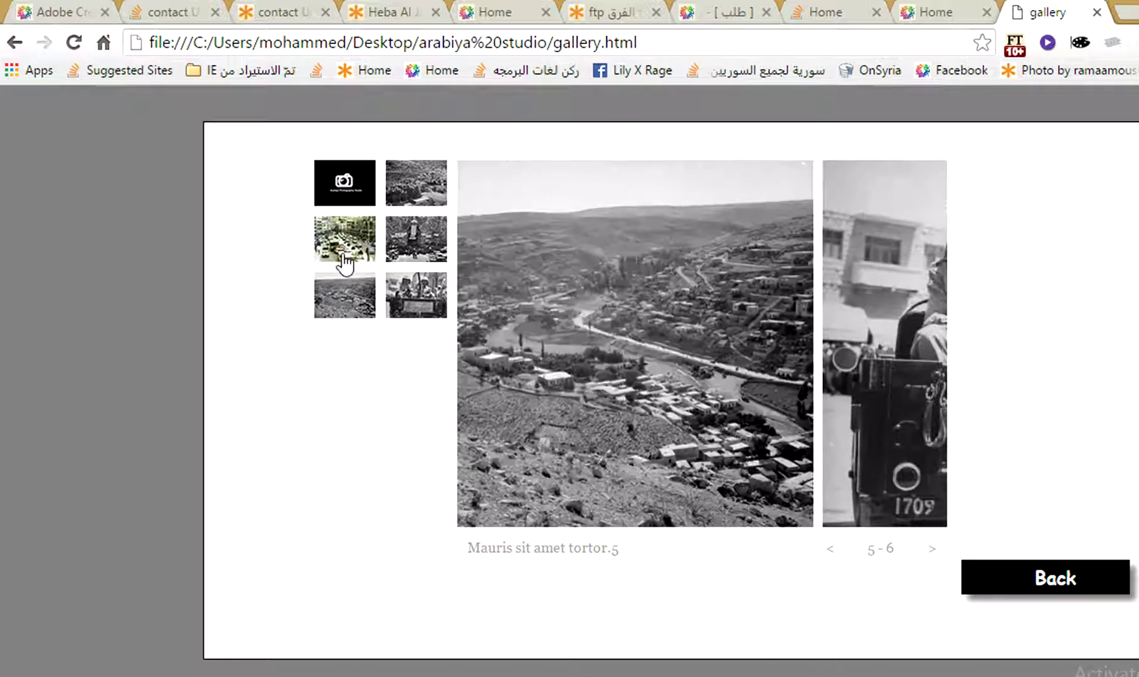
pyautogui.click(338, 247)
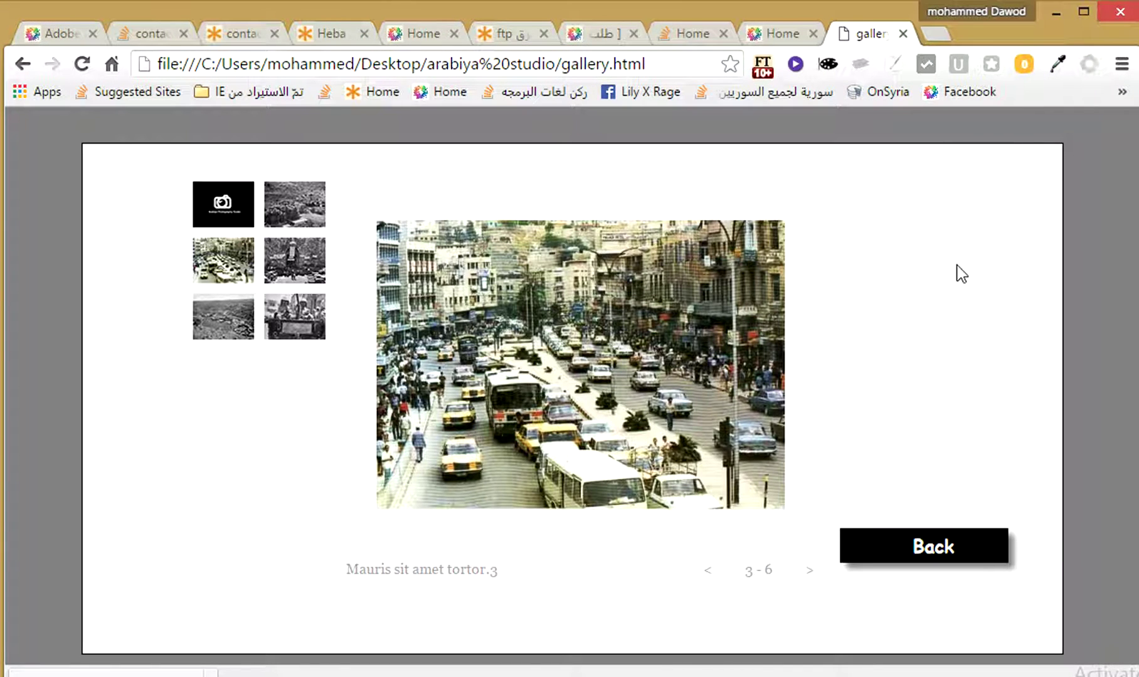
pyautogui.click(288, 268)
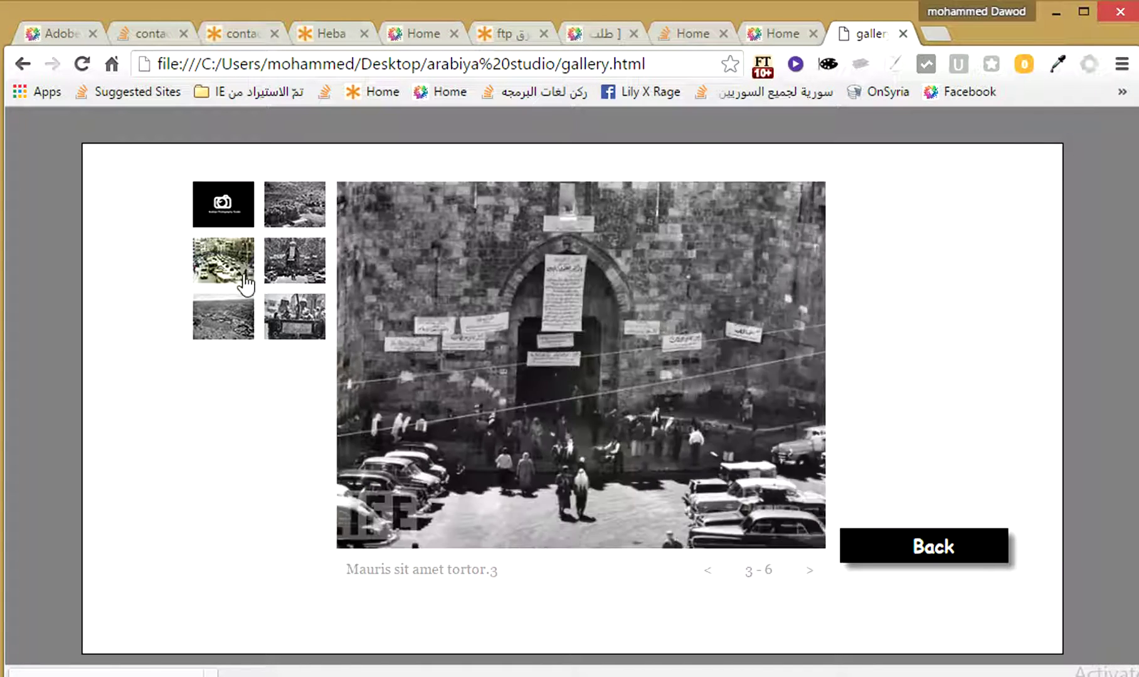
pyautogui.click(237, 318)
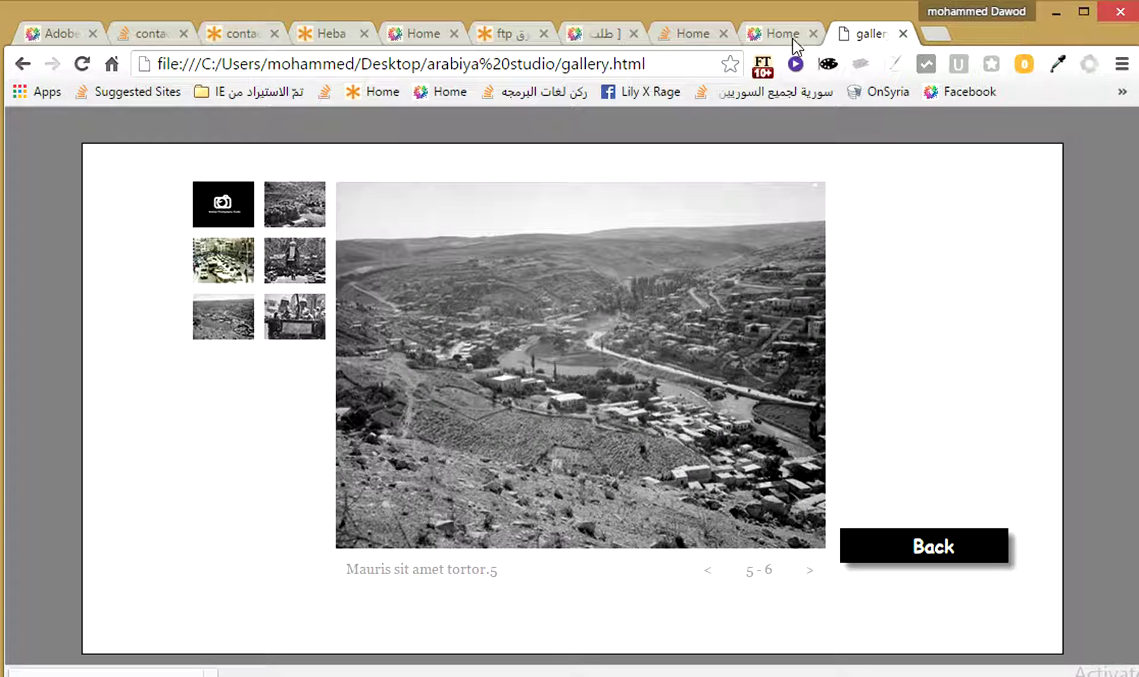
pyautogui.click(789, 35)
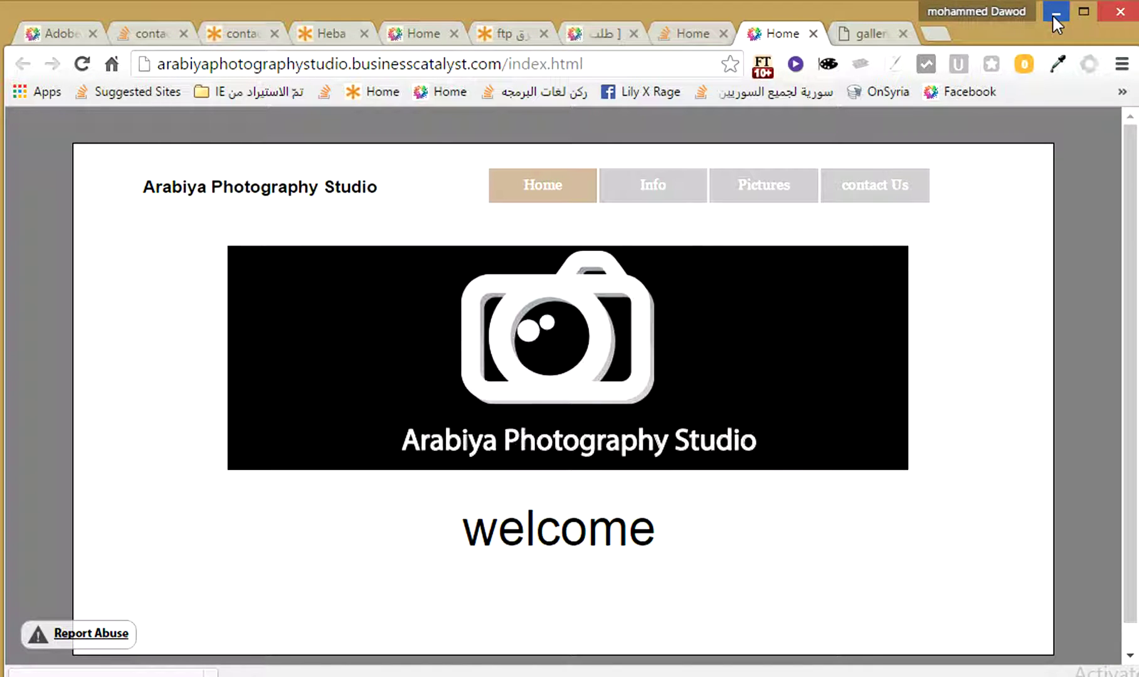